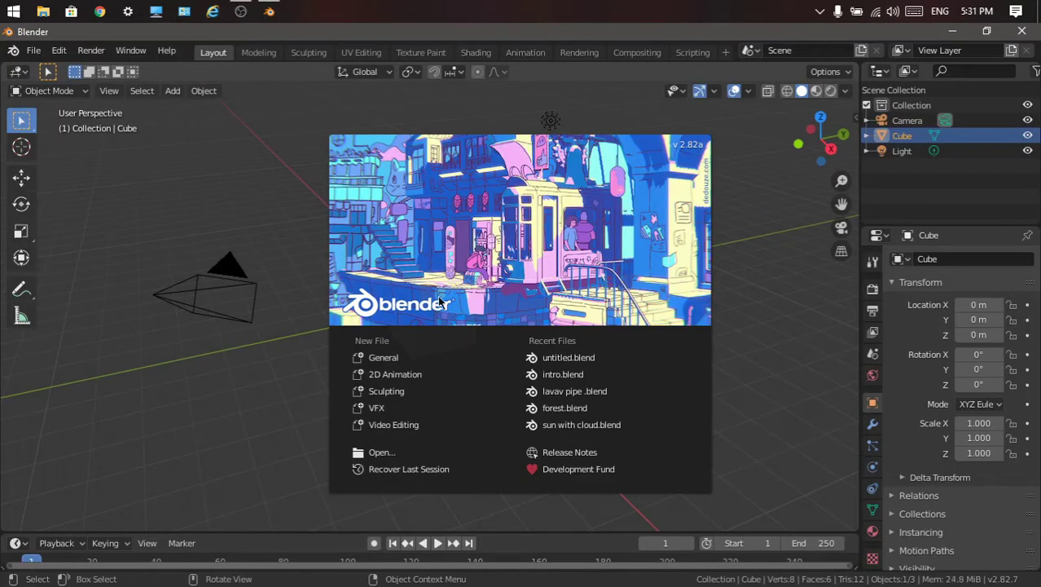
- Replace the default cube with a Bezier circle at the origin
{"action": "left_click", "coordinate": [280, 242]}
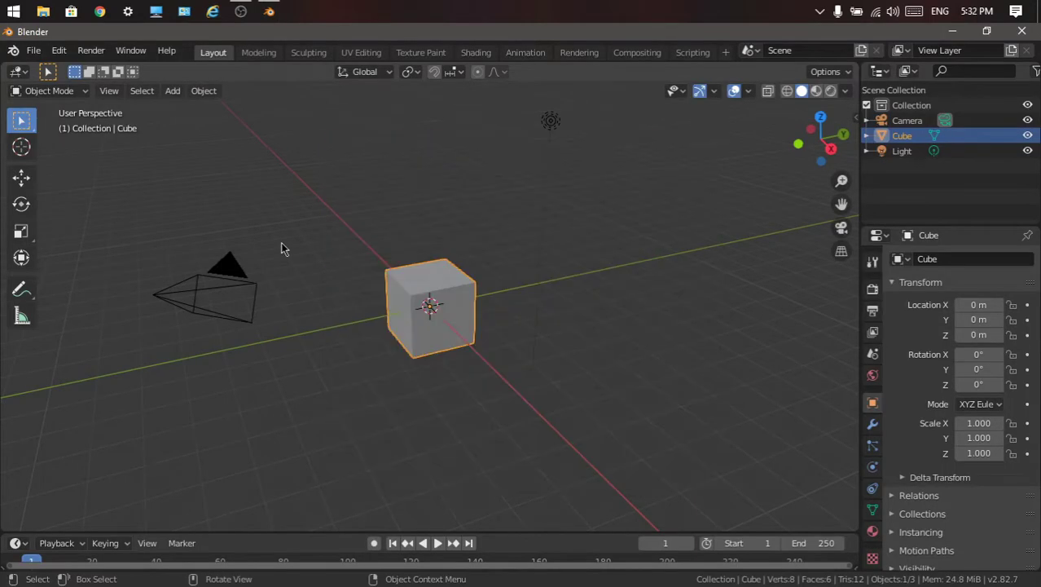
{"action": "key", "text": "Delete"}
{"action": "left_click", "coordinate": [173, 90]}
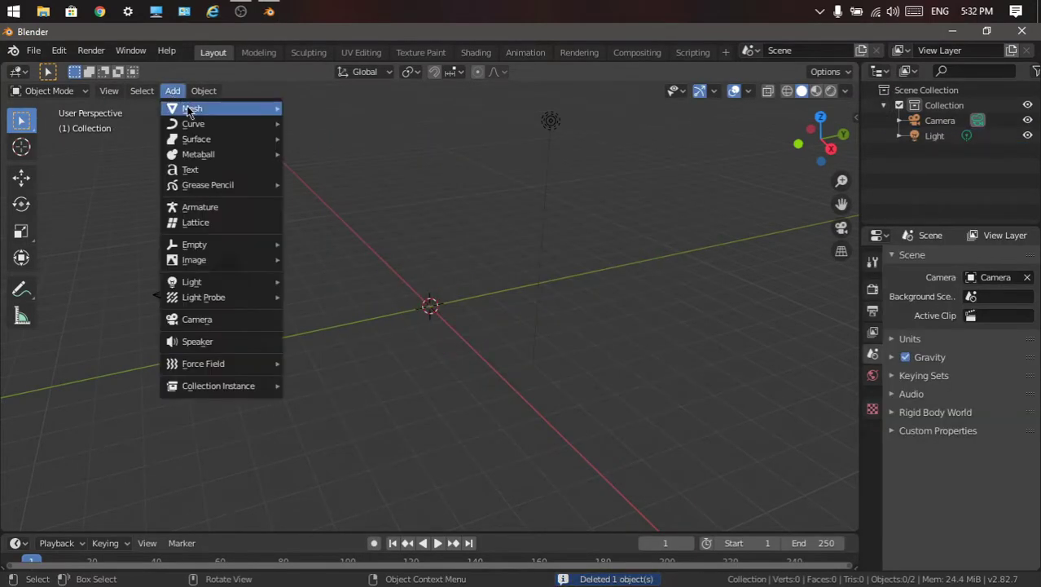
{"action": "mouse_move", "coordinate": [194, 124]}
{"action": "left_click", "coordinate": [314, 139]}
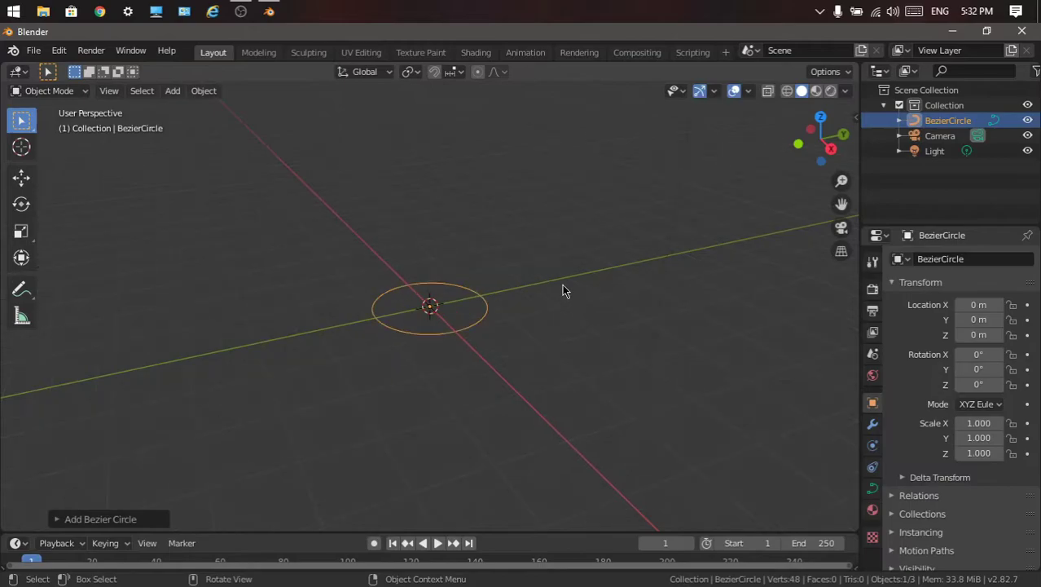
- Extrude the circle's curve geometry by 0.04 m into a thin ribbon ring
{"action": "left_click", "coordinate": [873, 487]}
{"action": "scroll", "coordinate": [971, 441], "scroll_direction": "down", "scroll_amount": 5}
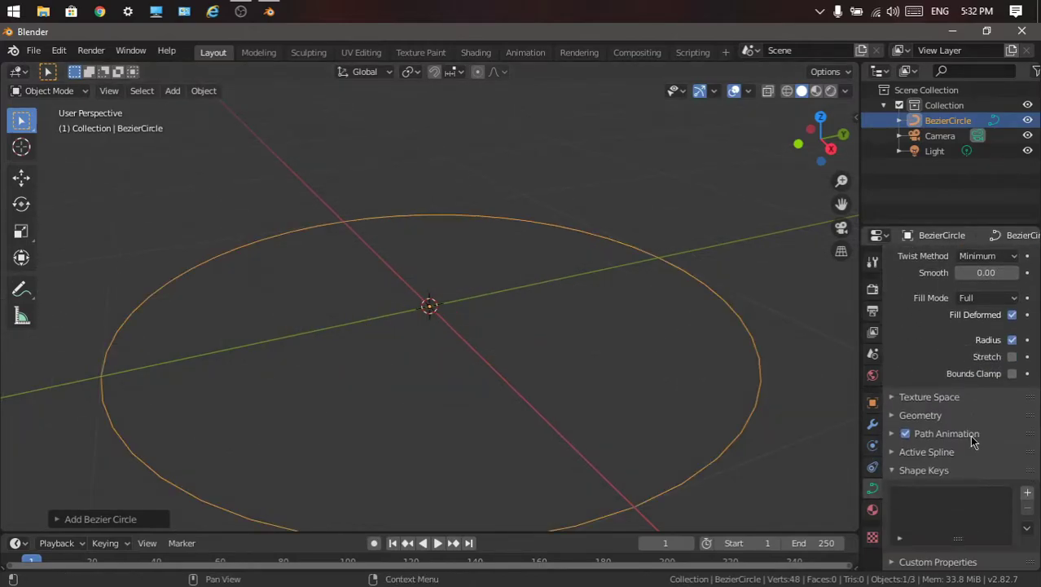
{"action": "left_click", "coordinate": [900, 416]}
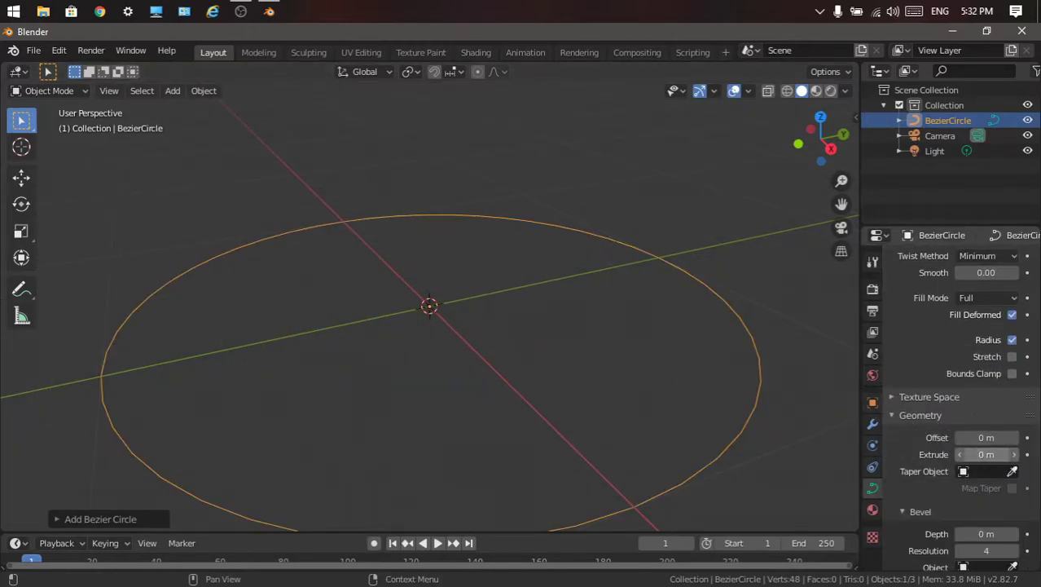
{"action": "mouse_move", "coordinate": [986, 454]}
{"action": "left_mouse_down"}
{"action": "mouse_move", "coordinate": [1002, 454]}
{"action": "mouse_move", "coordinate": [992, 453]}
{"action": "left_mouse_up"}
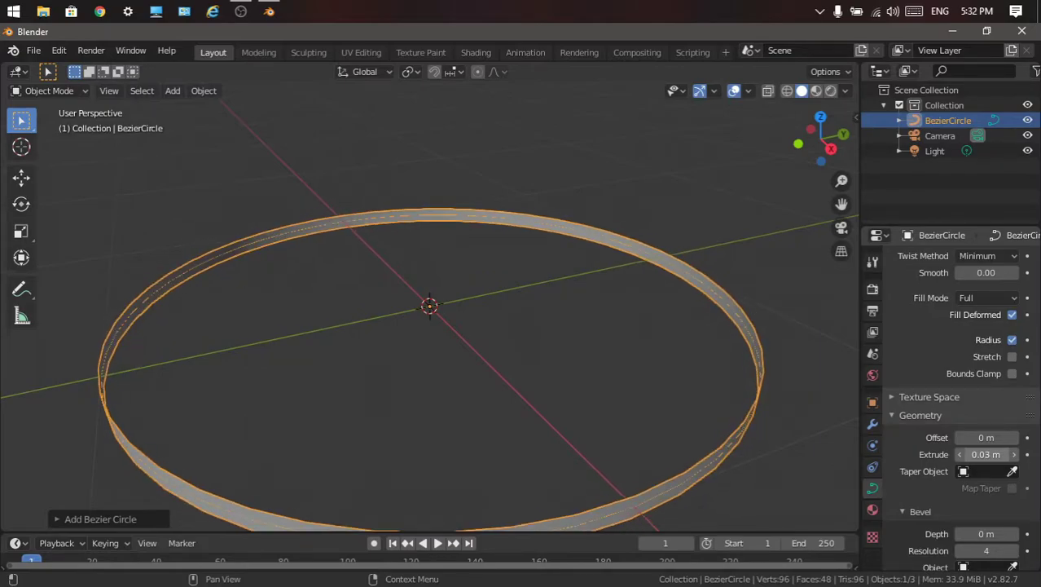
{"action": "scroll", "coordinate": [726, 215], "scroll_direction": "down", "scroll_amount": 5}
{"action": "scroll", "coordinate": [724, 209], "scroll_direction": "up", "scroll_amount": 4}
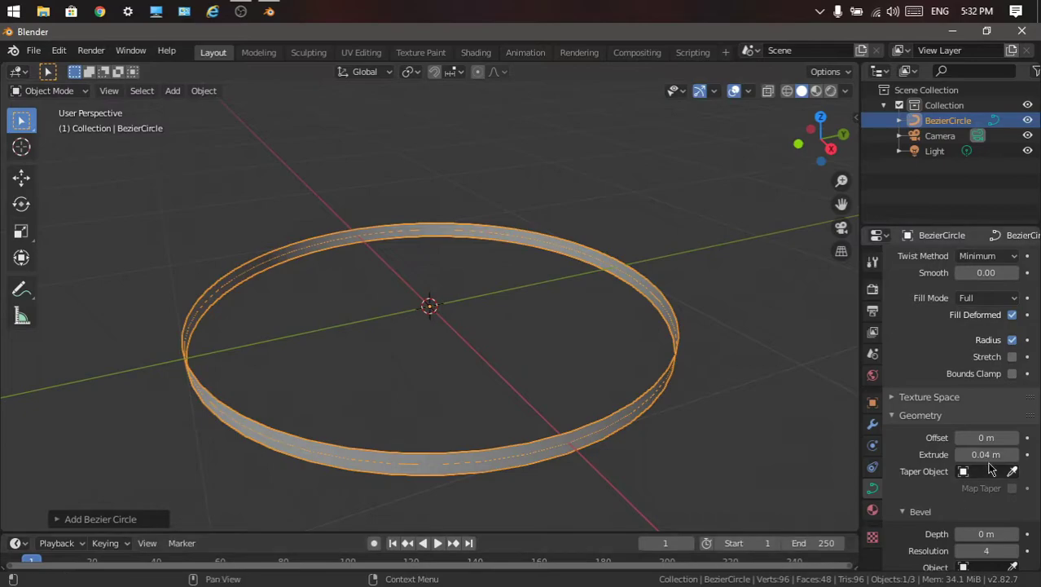
{"action": "scroll", "coordinate": [948, 438], "scroll_direction": "down", "scroll_amount": 3}
{"action": "scroll", "coordinate": [948, 437], "scroll_direction": "down", "scroll_amount": 4}
{"action": "scroll", "coordinate": [949, 438], "scroll_direction": "up", "scroll_amount": 2}
{"action": "scroll", "coordinate": [949, 437], "scroll_direction": "up", "scroll_amount": 5}
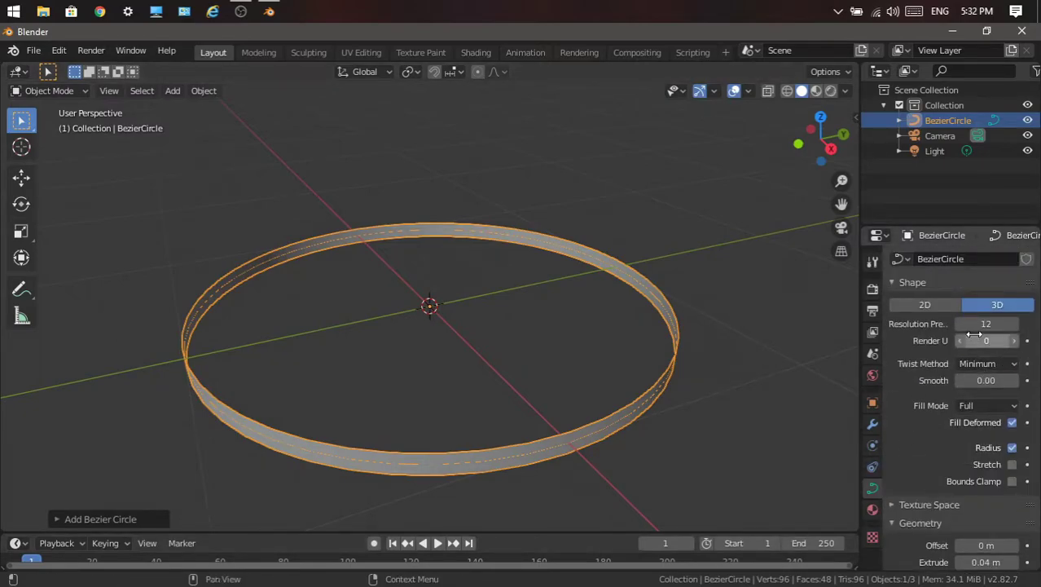
- Reselect the ring and convert the Bezier curve into a mesh
{"action": "left_click", "coordinate": [720, 317]}
{"action": "left_click_drag", "start_coordinate": [819, 135], "coordinate": [751, 195]}
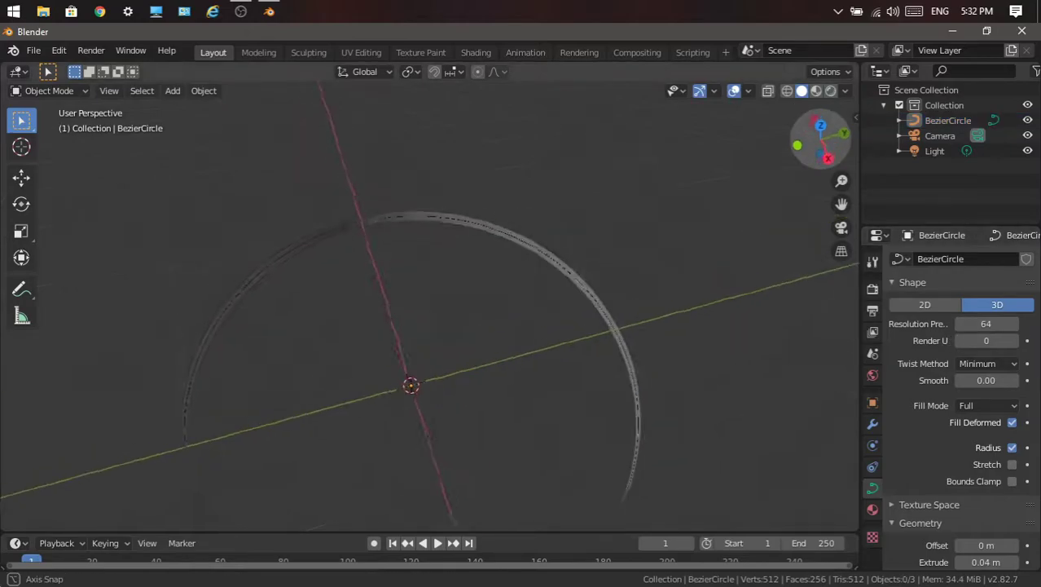
{"action": "left_click", "coordinate": [578, 283]}
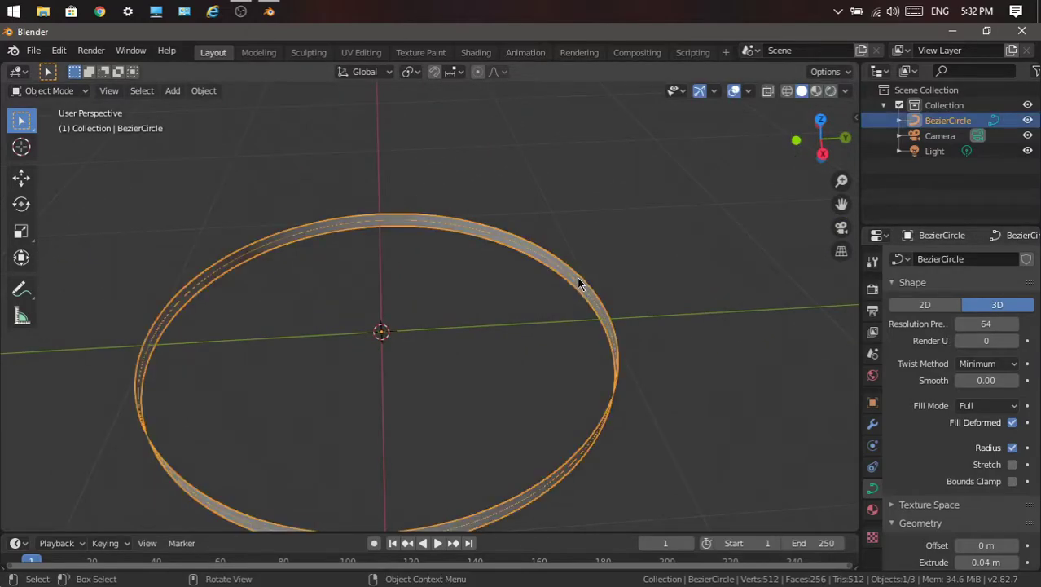
{"action": "key", "text": "shift+a"}
{"action": "right_click", "coordinate": [309, 313]}
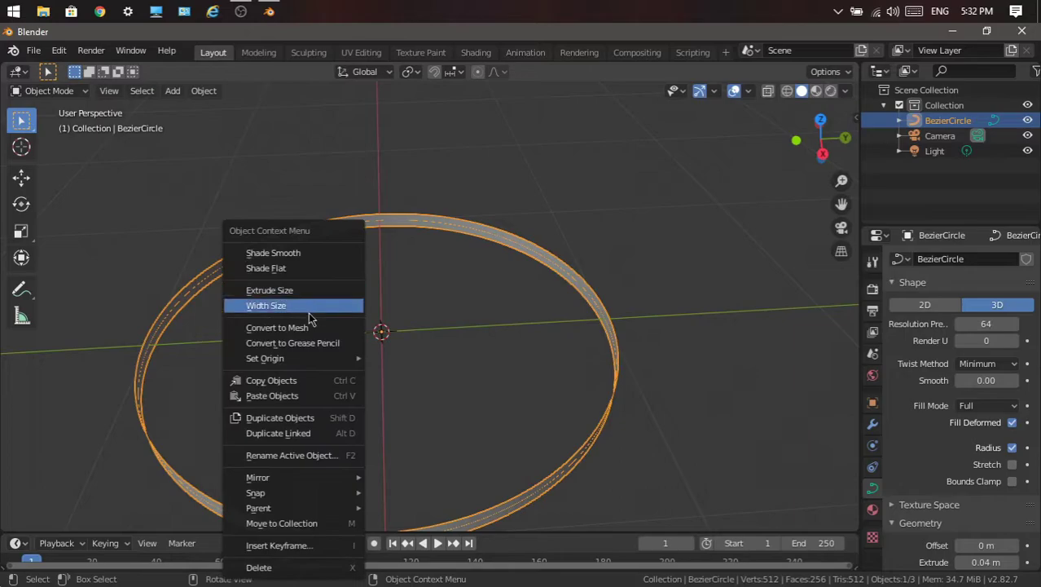
{"action": "right_click", "coordinate": [497, 281]}
{"action": "left_click", "coordinate": [488, 324]}
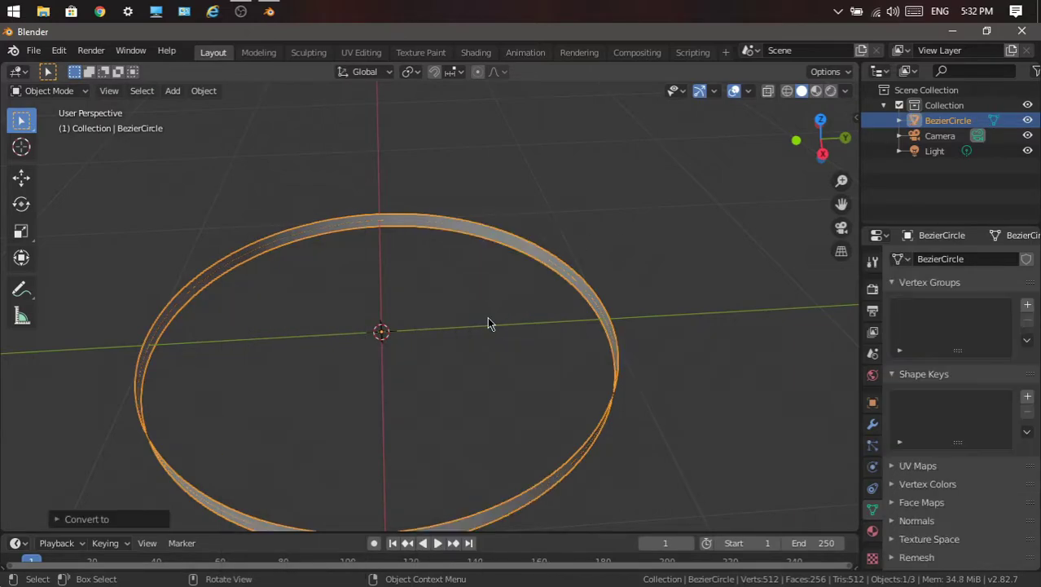
- Add a Hair particle system to the ring with 1000 strands, 4 m long
{"action": "left_click", "coordinate": [873, 445]}
{"action": "left_click", "coordinate": [1027, 259]}
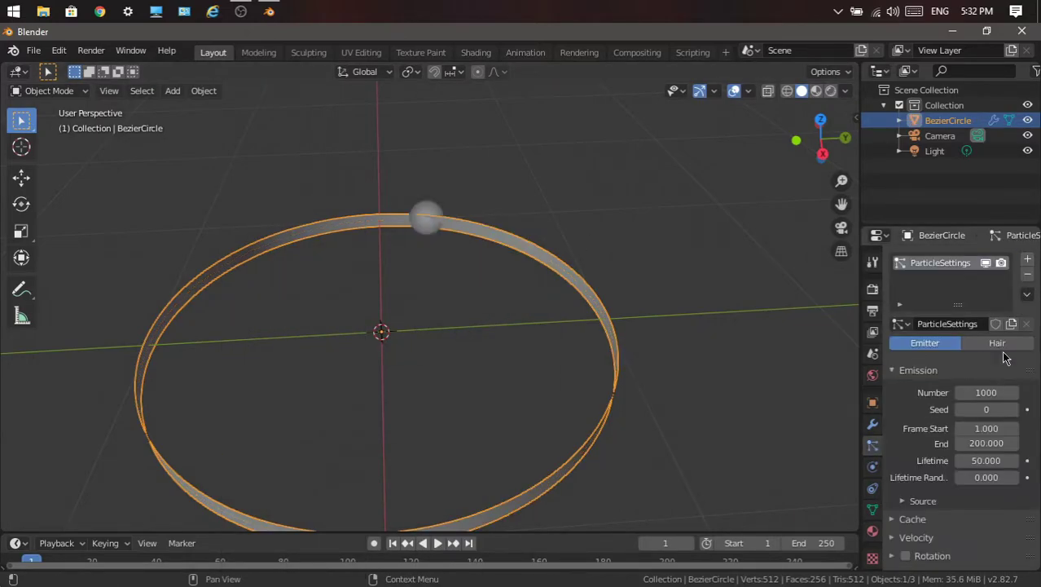
{"action": "left_click", "coordinate": [1000, 344]}
{"action": "scroll", "coordinate": [489, 328], "scroll_direction": "down", "scroll_amount": 5}
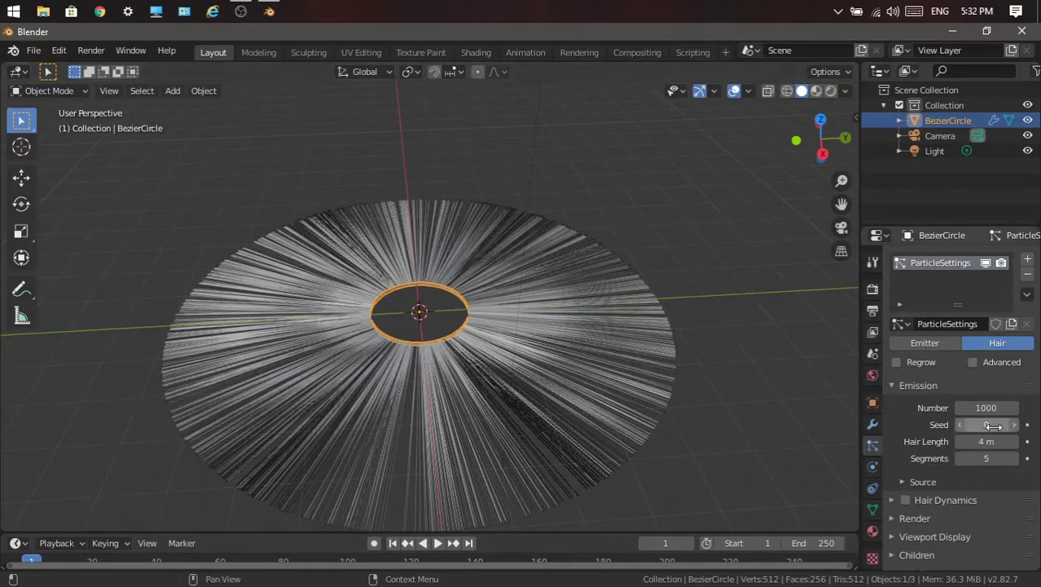
{"action": "scroll", "coordinate": [944, 496], "scroll_direction": "down", "scroll_amount": 1}
{"action": "scroll", "coordinate": [944, 495], "scroll_direction": "down", "scroll_amount": 2}
{"action": "scroll", "coordinate": [445, 455], "scroll_direction": "up", "scroll_amount": 5}
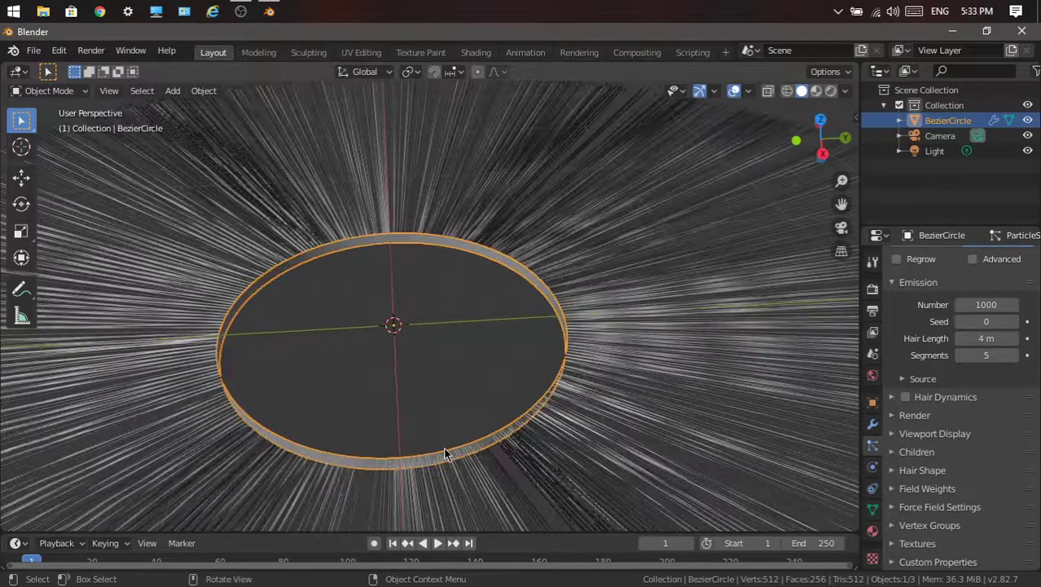
{"action": "scroll", "coordinate": [445, 454], "scroll_direction": "down", "scroll_amount": 5}
{"action": "right_click", "coordinate": [472, 325]}
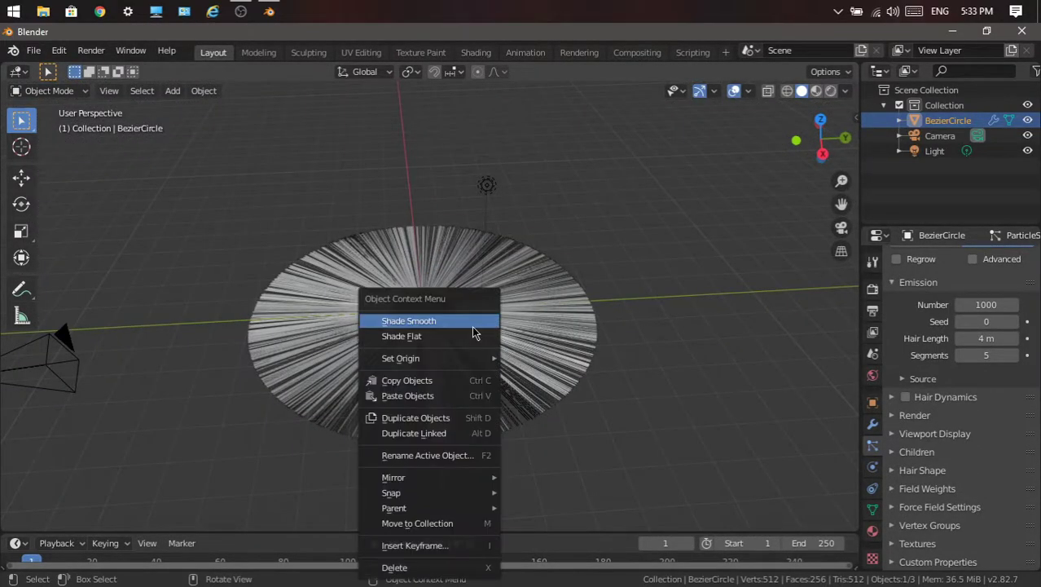
- Add a Turbulence force field at the origin
{"action": "left_click", "coordinate": [173, 90]}
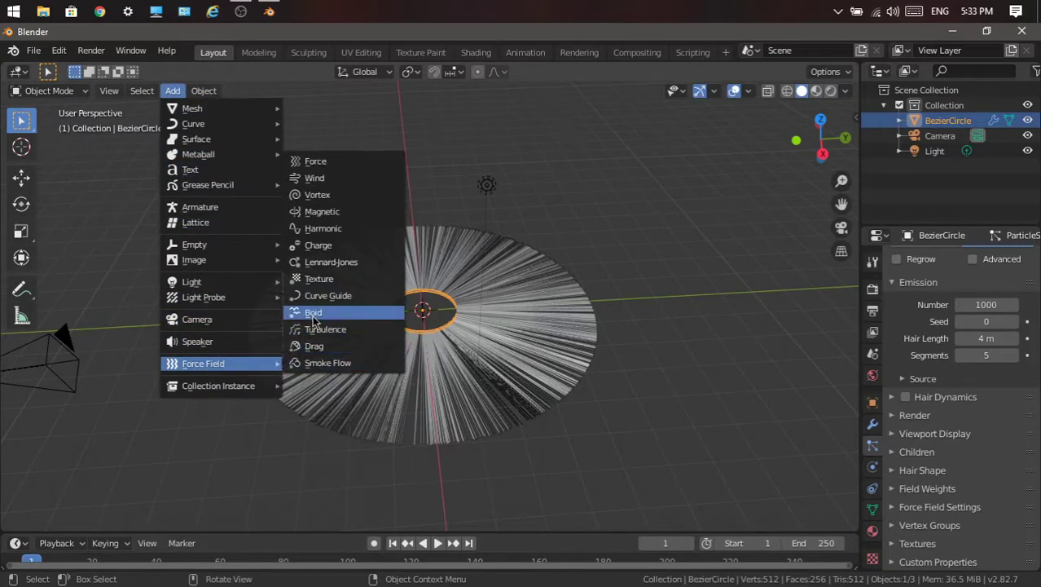
{"action": "left_click", "coordinate": [344, 330]}
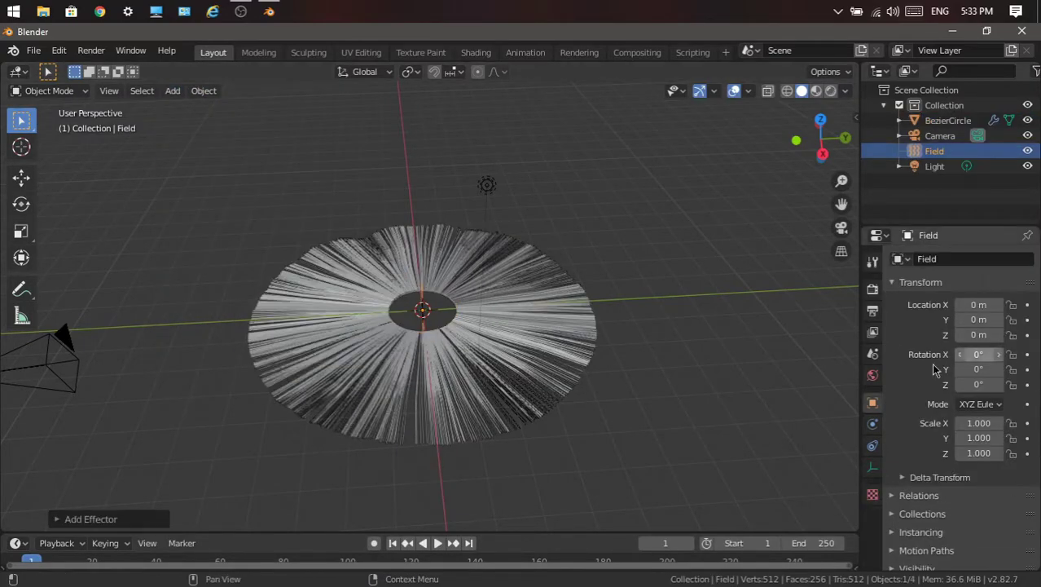
{"action": "scroll", "coordinate": [601, 407], "scroll_direction": "up", "scroll_amount": 3}
{"action": "scroll", "coordinate": [601, 408], "scroll_direction": "up", "scroll_amount": 2}
- Set the turbulence strength to 3, then reselect the BezierCircle's hair particle settings
{"action": "left_click", "coordinate": [873, 424]}
{"action": "left_click_drag", "start_coordinate": [986, 410], "coordinate": [1027, 409]}
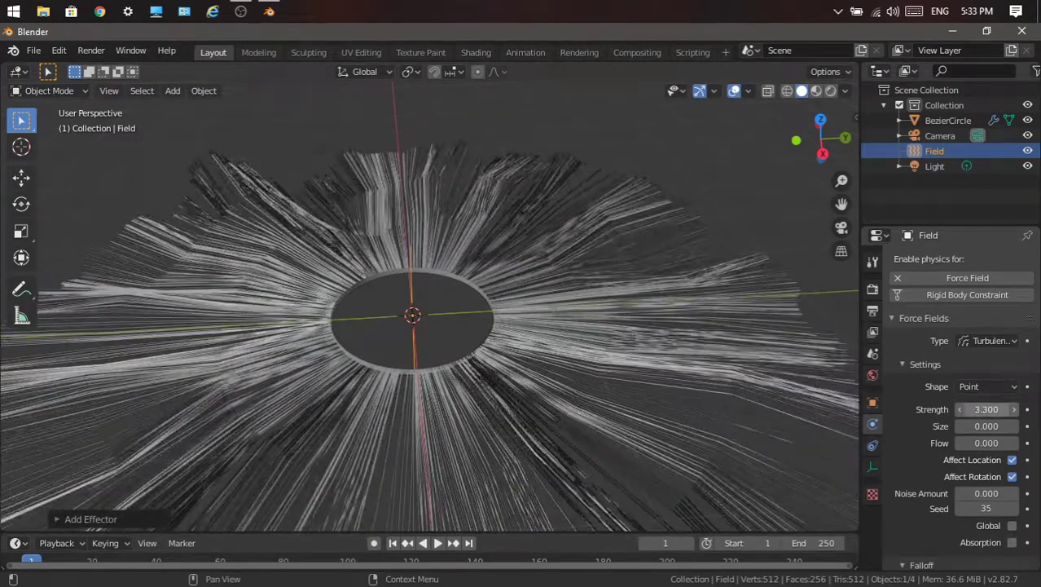
{"action": "middle_click_drag", "start_coordinate": [605, 332], "coordinate": [619, 342]}
{"action": "left_click_drag", "start_coordinate": [986, 409], "coordinate": [974, 409]}
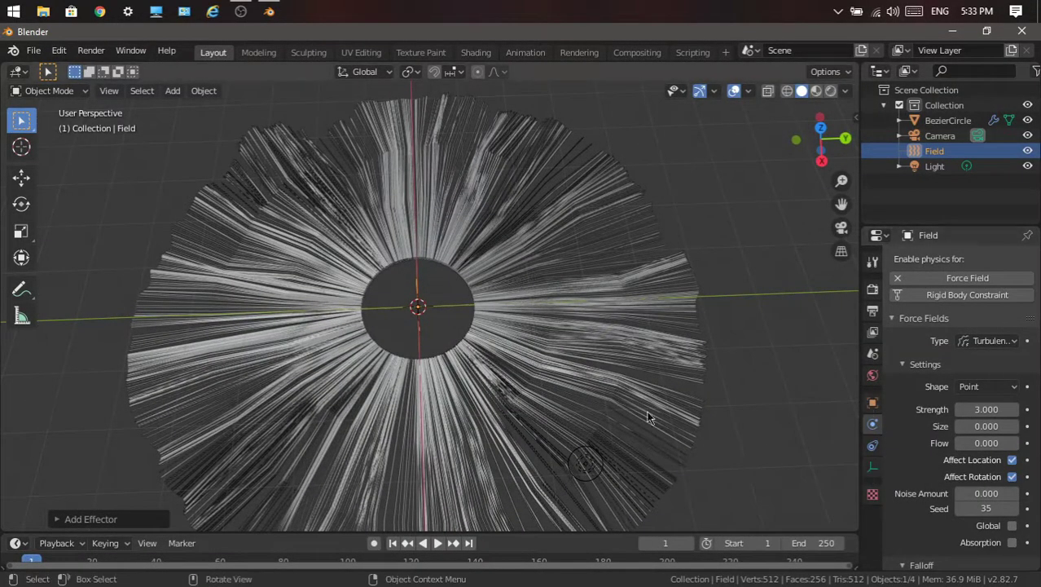
{"action": "left_click", "coordinate": [947, 120]}
{"action": "left_click", "coordinate": [872, 446]}
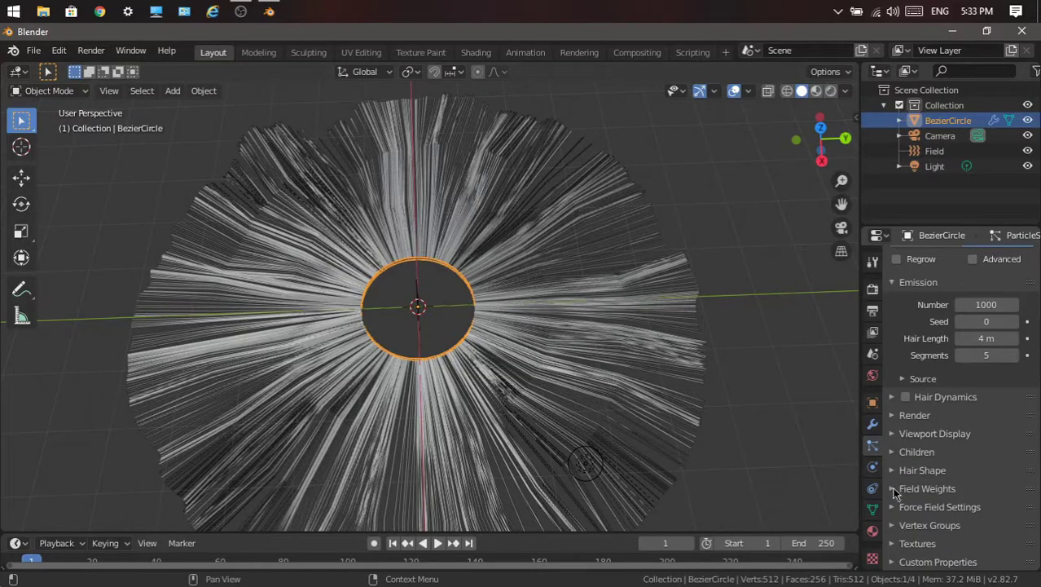
- Set the hair's viewport display Strand Steps to 7
{"action": "left_click", "coordinate": [894, 435]}
{"action": "scroll", "coordinate": [982, 502], "scroll_direction": "down", "scroll_amount": 1}
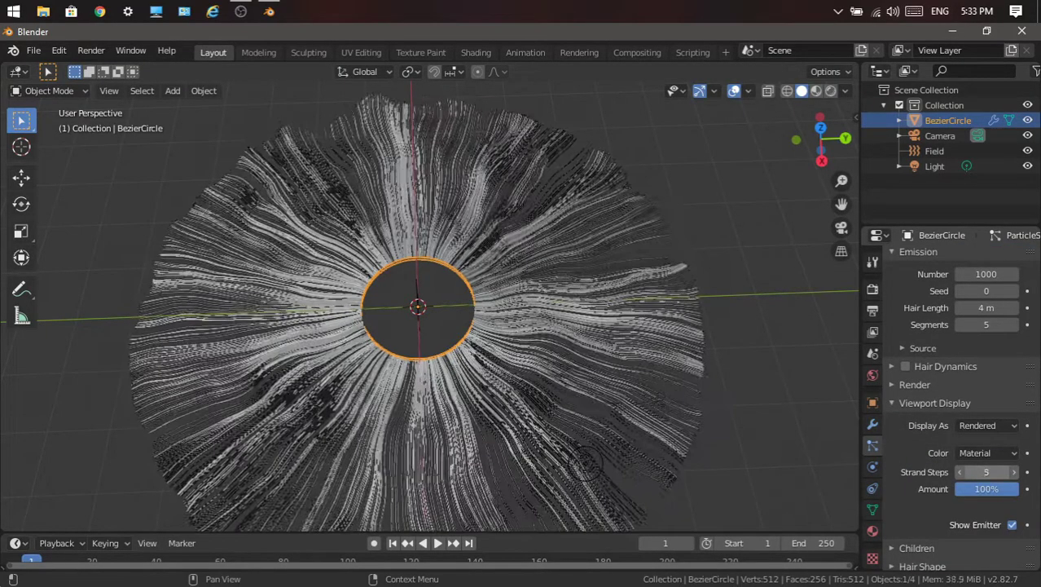
{"action": "left_click_drag", "start_coordinate": [982, 472], "coordinate": [1006, 472]}
- Deselect everything and switch the viewport to a straight-down top view of the hair burst
{"action": "left_click", "coordinate": [750, 332]}
{"action": "scroll", "coordinate": [750, 332], "scroll_direction": "up", "scroll_amount": 4}
{"action": "scroll", "coordinate": [751, 332], "scroll_direction": "up", "scroll_amount": 2}
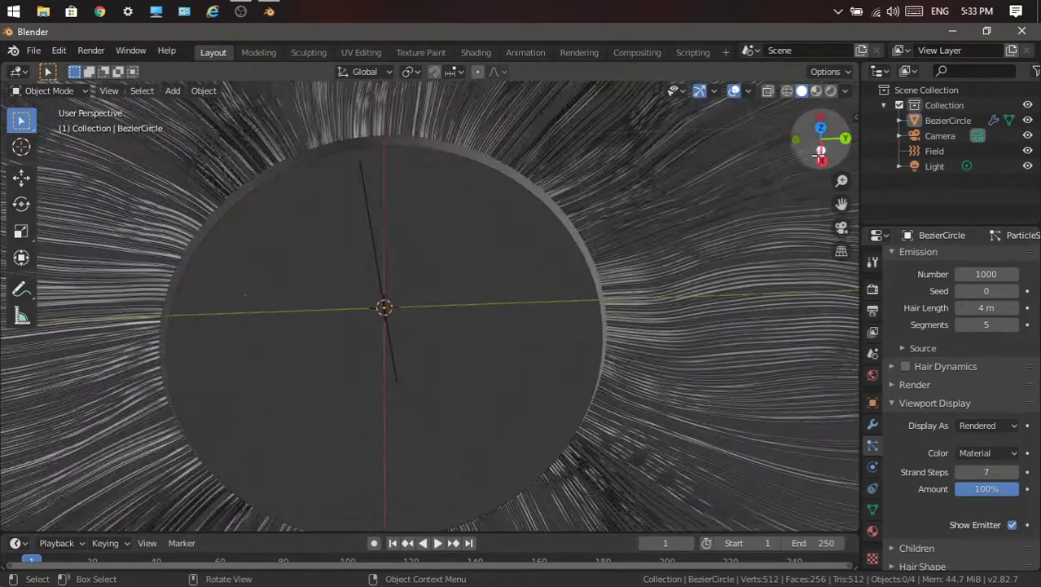
{"action": "mouse_move", "coordinate": [750, 333]}
{"action": "middle_mouse_down"}
{"action": "mouse_move", "coordinate": [733, 383]}
{"action": "mouse_move", "coordinate": [701, 326]}
{"action": "middle_mouse_up"}
{"action": "middle_click_drag", "start_coordinate": [377, 328], "coordinate": [377, 327], "text": "alt"}
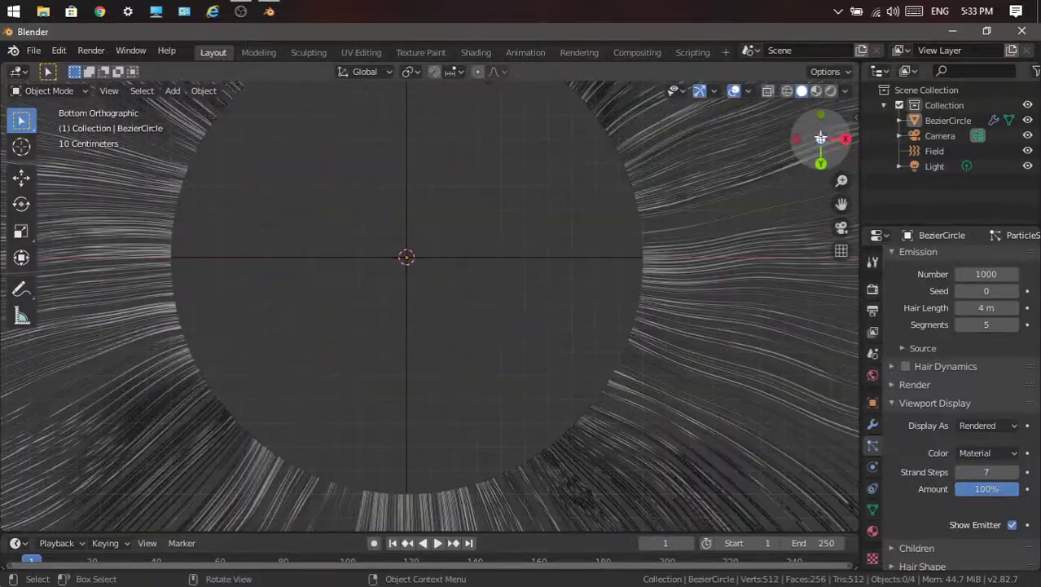
{"action": "scroll", "coordinate": [375, 327], "scroll_direction": "down", "scroll_amount": 5}
{"action": "scroll", "coordinate": [375, 327], "scroll_direction": "up", "scroll_amount": 6}
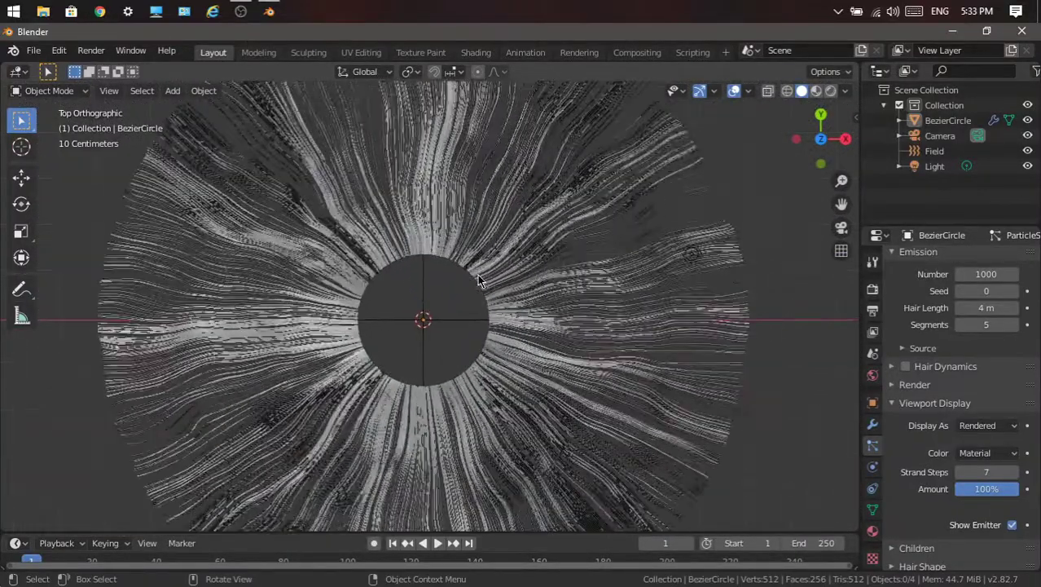
{"action": "scroll", "coordinate": [377, 327], "scroll_direction": "up", "scroll_amount": 6}
- Delete the existing camera and add a new one at the origin
{"action": "right_click", "coordinate": [941, 137]}
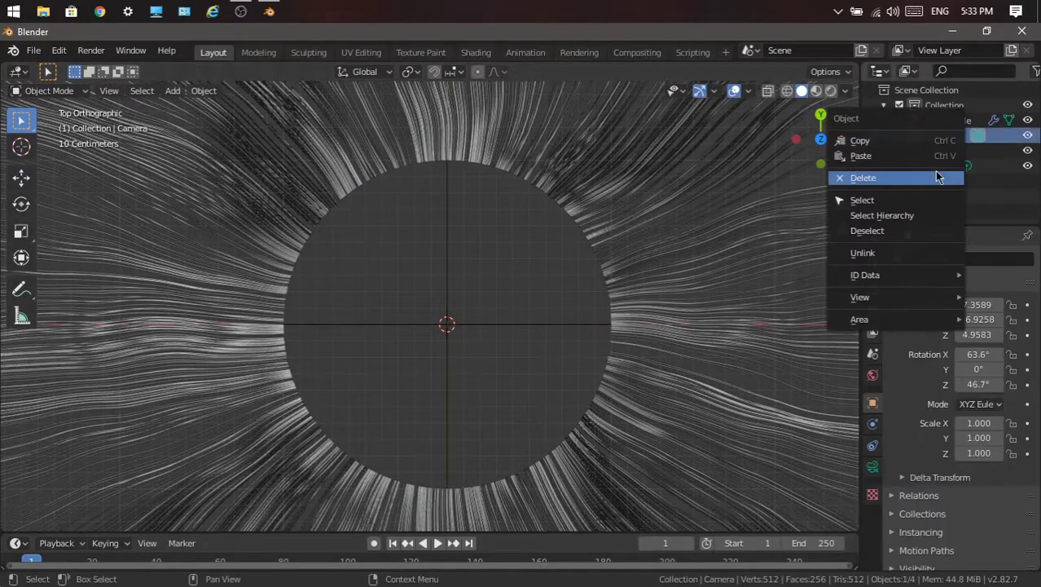
{"action": "left_click", "coordinate": [861, 177]}
{"action": "scroll", "coordinate": [489, 204], "scroll_direction": "down", "scroll_amount": 2}
{"action": "left_click", "coordinate": [172, 92]}
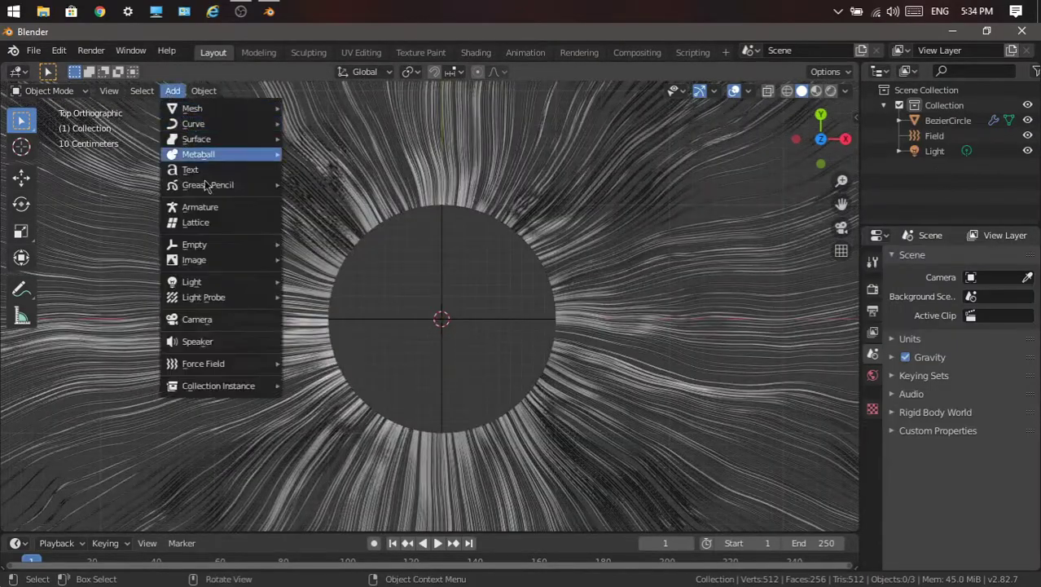
{"action": "left_click", "coordinate": [194, 320]}
{"action": "mouse_move", "coordinate": [440, 326]}
{"action": "middle_mouse_down"}
{"action": "mouse_move", "coordinate": [556, 241]}
{"action": "mouse_move", "coordinate": [489, 269]}
{"action": "middle_mouse_up"}
{"action": "left_click", "coordinate": [556, 241]}
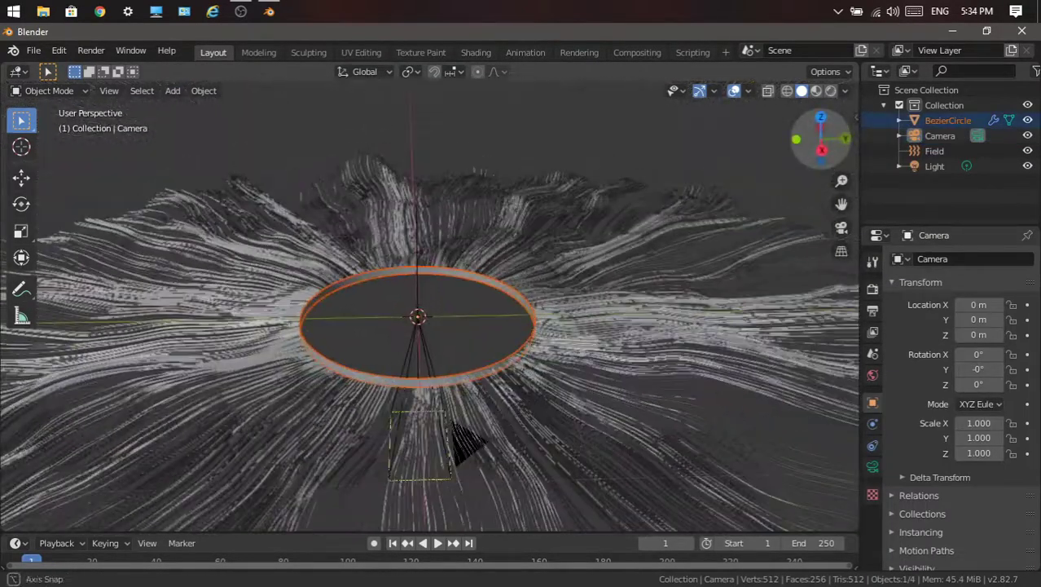
- Raise the new camera above the ring to a height of 7.1159 and view through it
{"action": "left_click", "coordinate": [21, 176]}
{"action": "left_click_drag", "start_coordinate": [417, 263], "coordinate": [410, 221]}
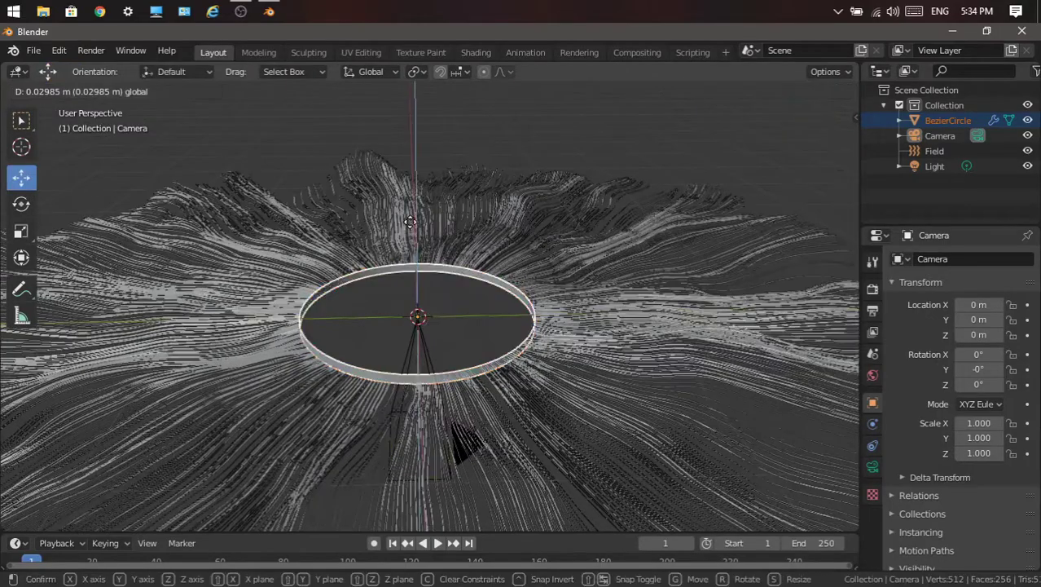
{"action": "left_click", "coordinate": [434, 377]}
{"action": "left_click_drag", "start_coordinate": [417, 260], "coordinate": [394, 86]}
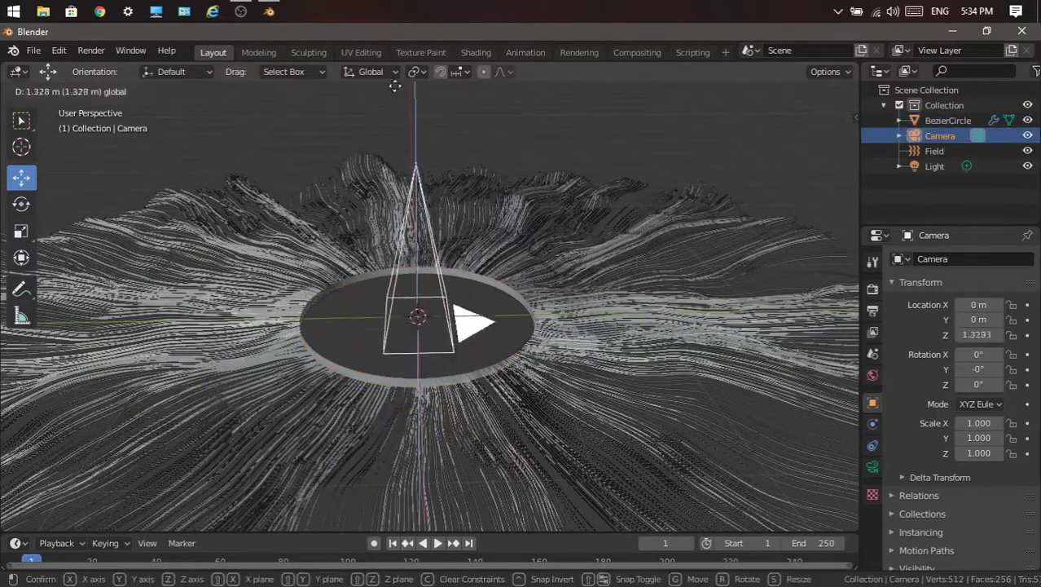
{"action": "left_click_drag", "start_coordinate": [482, 251], "coordinate": [482, 249]}
{"action": "key", "text": "KP_0"}
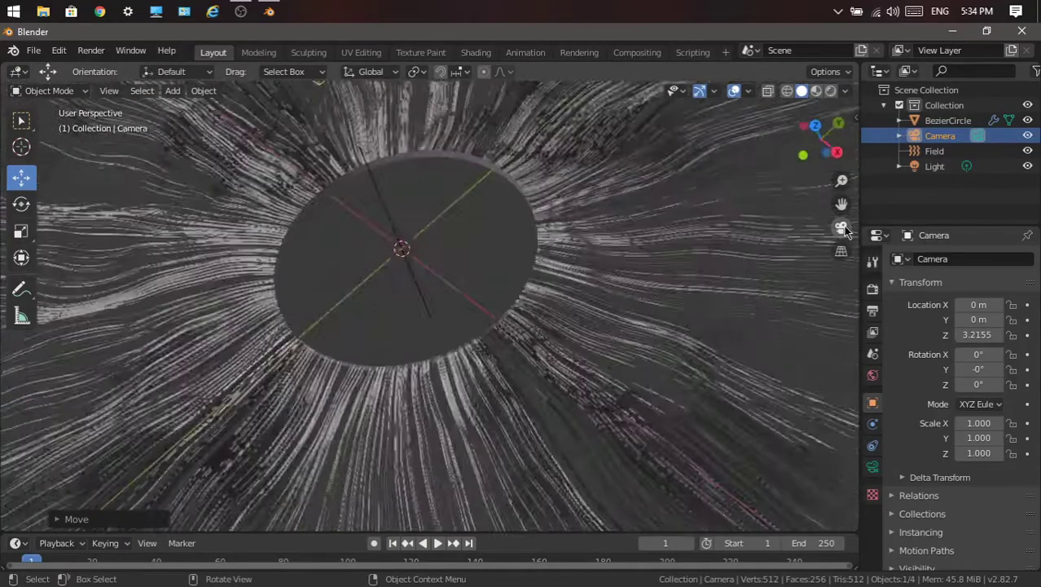
{"action": "middle_click_drag", "start_coordinate": [851, 232], "coordinate": [423, 115]}
{"action": "left_click_drag", "start_coordinate": [423, 114], "coordinate": [415, 348]}
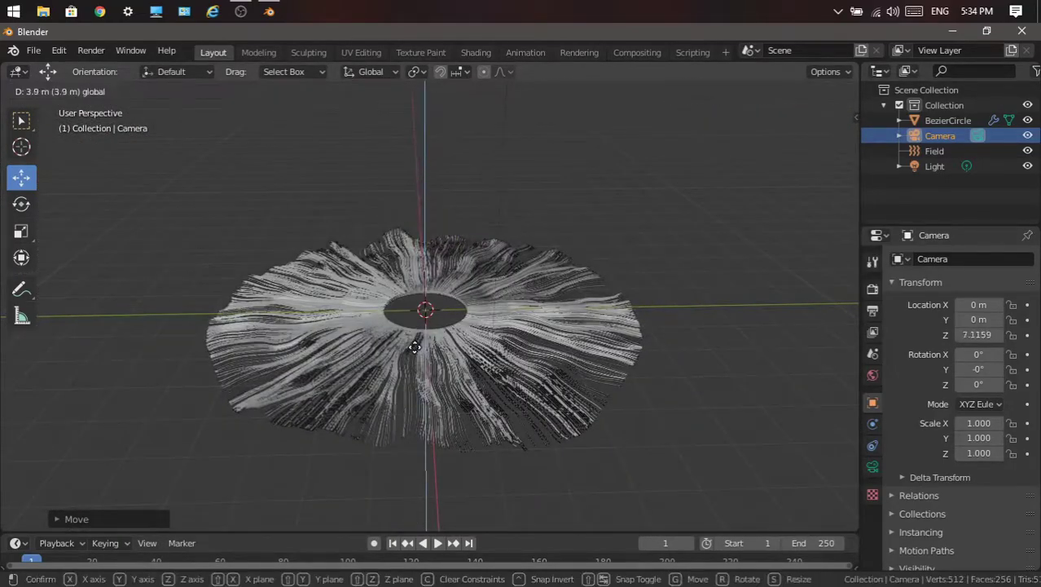
{"action": "left_click", "coordinate": [841, 227]}
- Move the camera along its local Z up to 27.539 m to frame the whole burst
{"action": "key", "text": "g"}
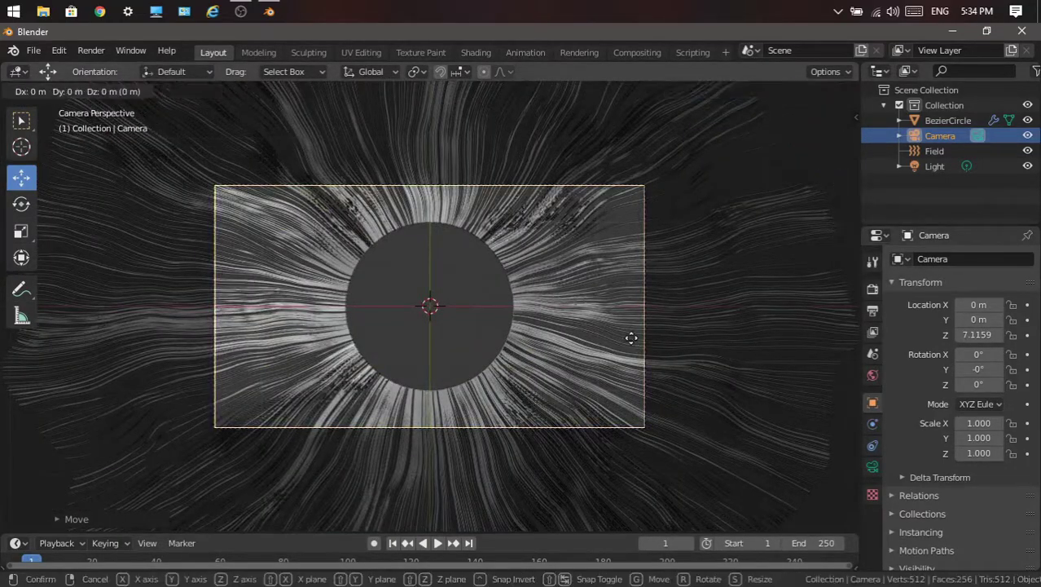
{"action": "key", "text": "z"}
{"action": "key", "text": "z"}
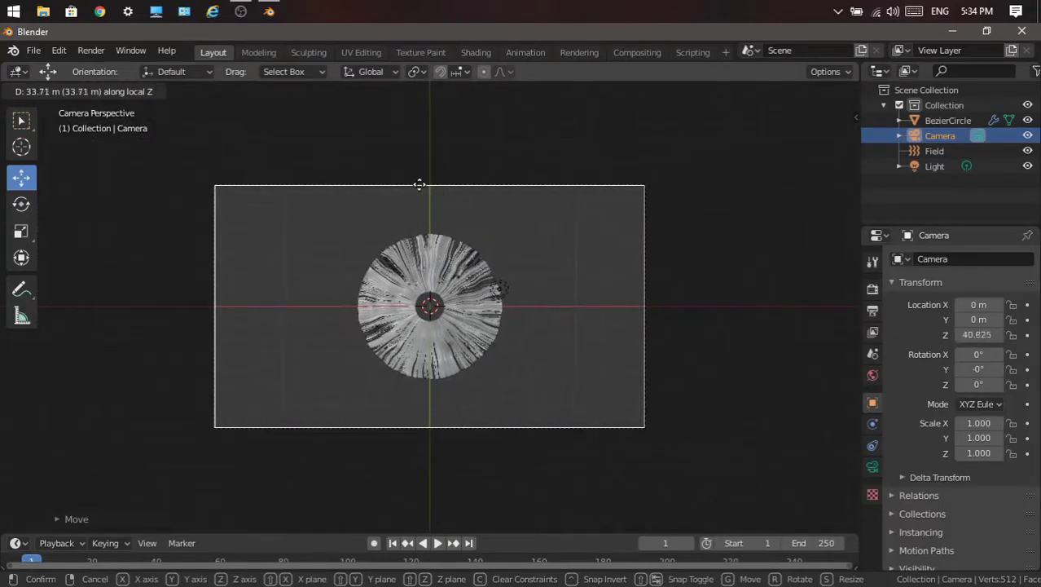
{"action": "key", "text": "Escape"}
{"action": "key", "text": "g"}
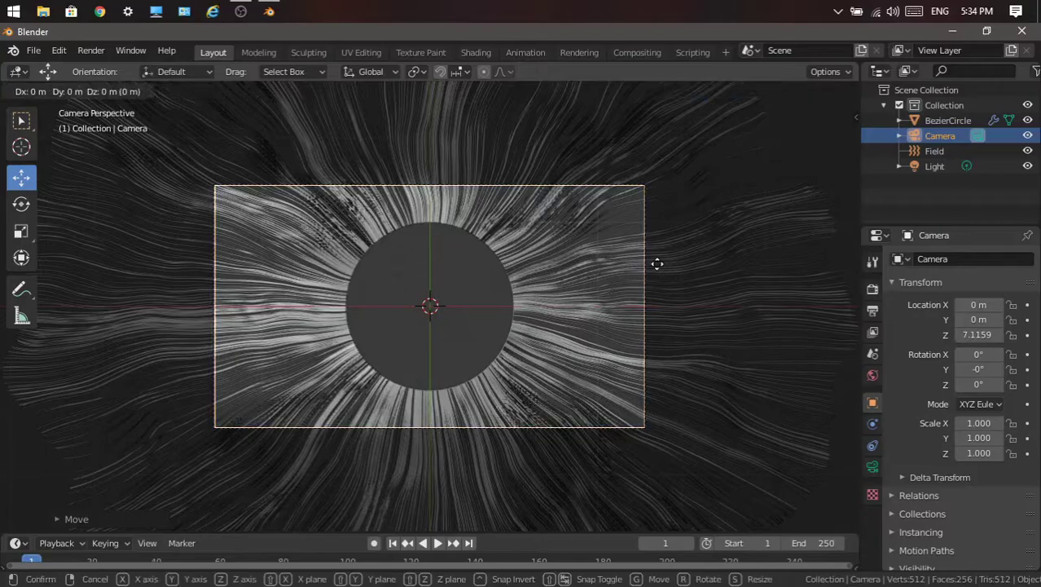
{"action": "key", "text": "z"}
{"action": "key", "text": "z"}
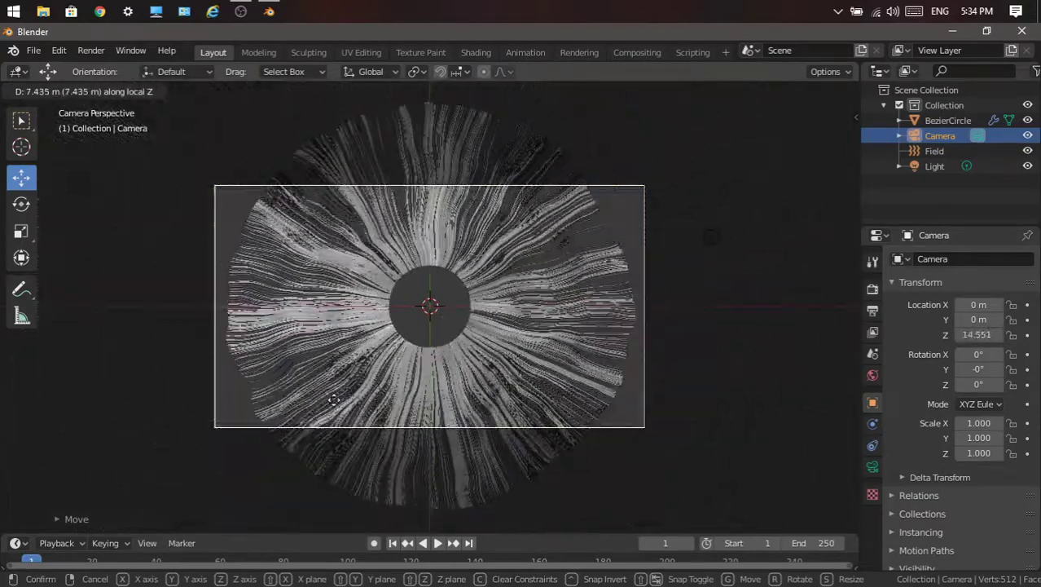
{"action": "left_click", "coordinate": [698, 365]}
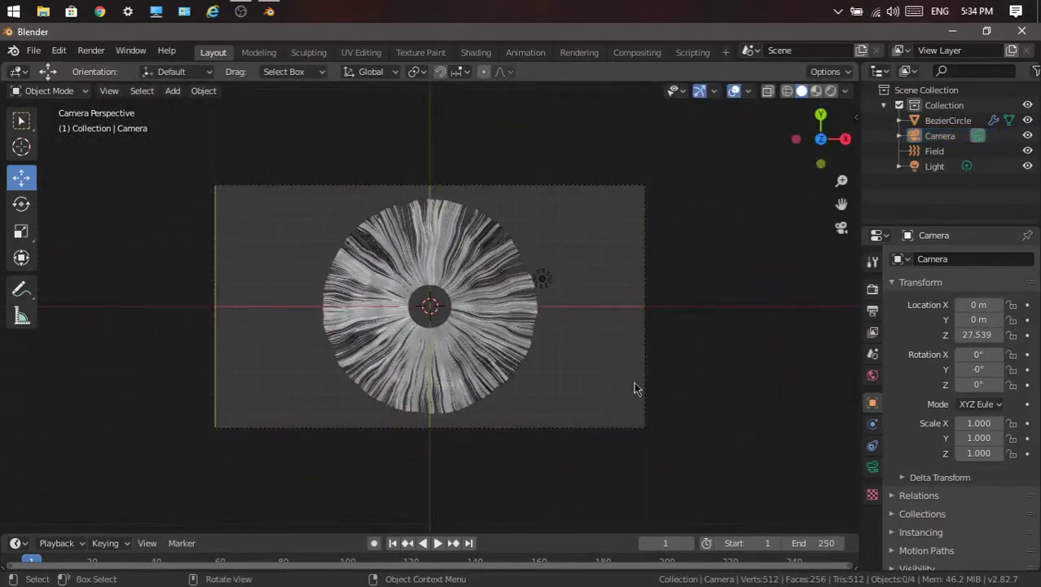
{"action": "scroll", "coordinate": [634, 382], "scroll_direction": "up", "scroll_amount": 4}
{"action": "scroll", "coordinate": [515, 349], "scroll_direction": "down", "scroll_amount": 2}
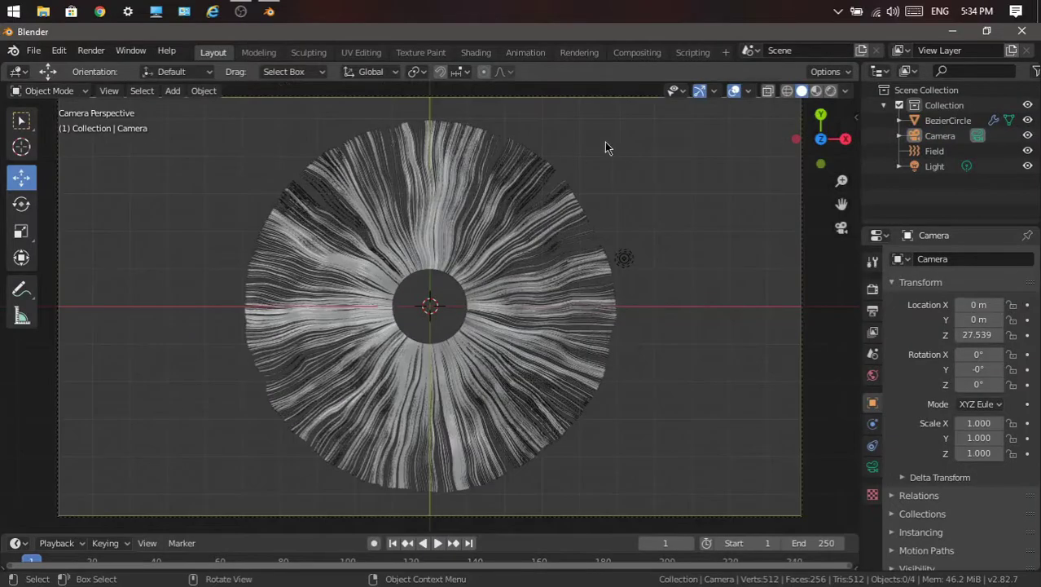
{"action": "scroll", "coordinate": [547, 182], "scroll_direction": "down", "scroll_amount": 1}
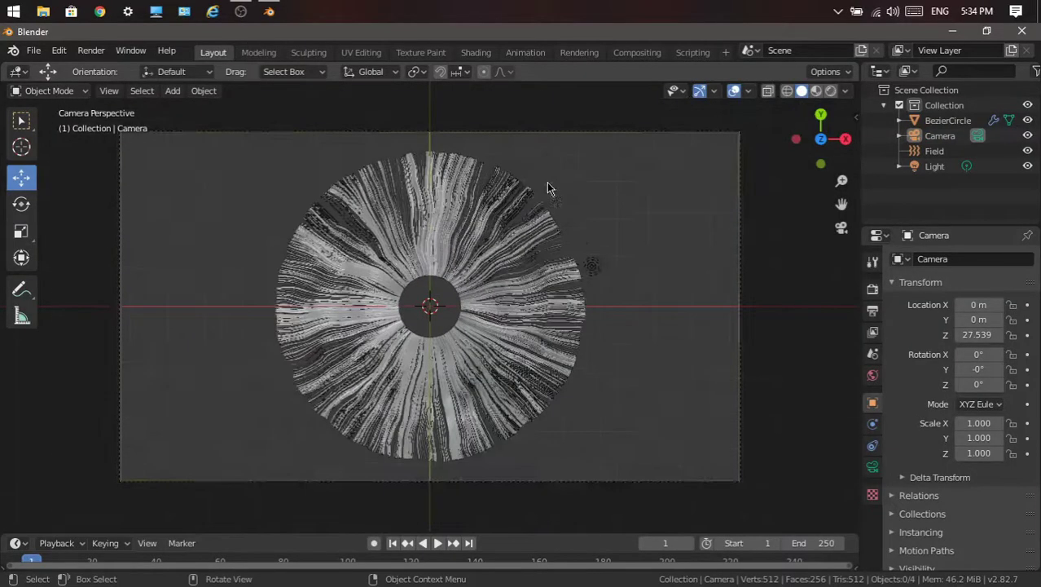
{"action": "scroll", "coordinate": [506, 244], "scroll_direction": "down", "scroll_amount": 1}
- Scale the BezierCircle ring down toward its centre
{"action": "left_click", "coordinate": [442, 329]}
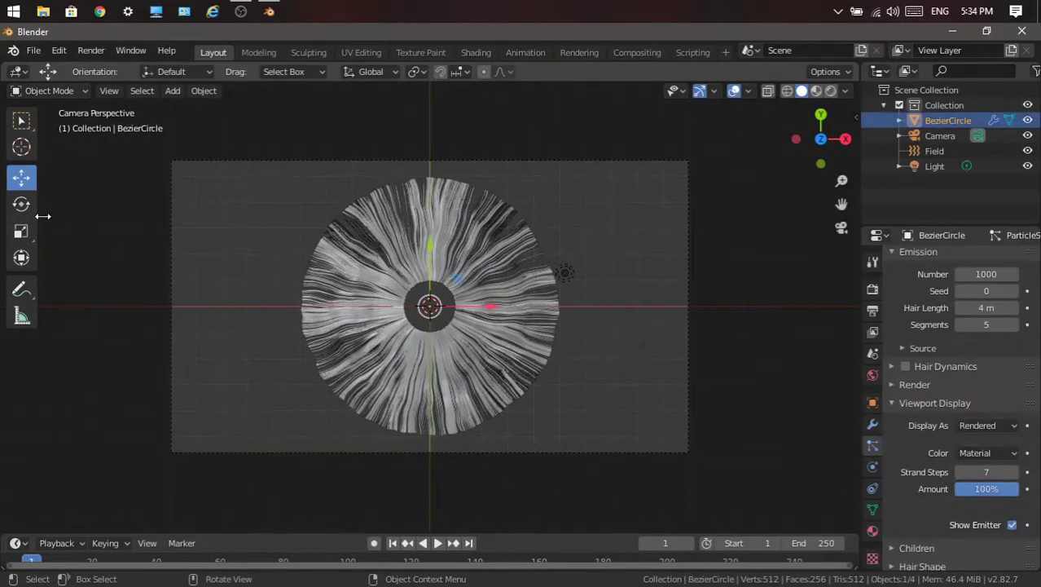
{"action": "left_click", "coordinate": [21, 232]}
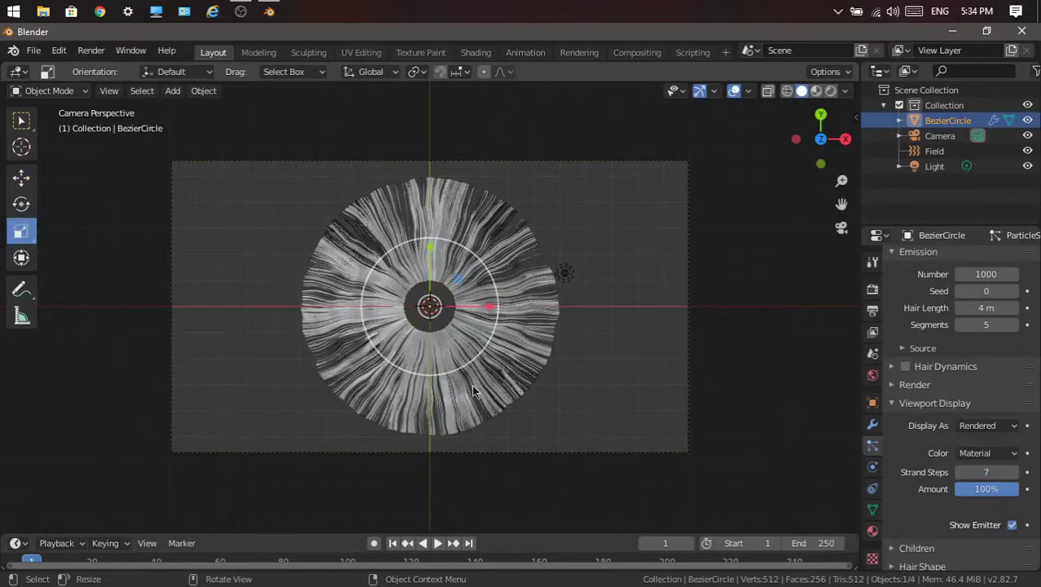
{"action": "left_click_drag", "start_coordinate": [483, 358], "coordinate": [438, 325]}
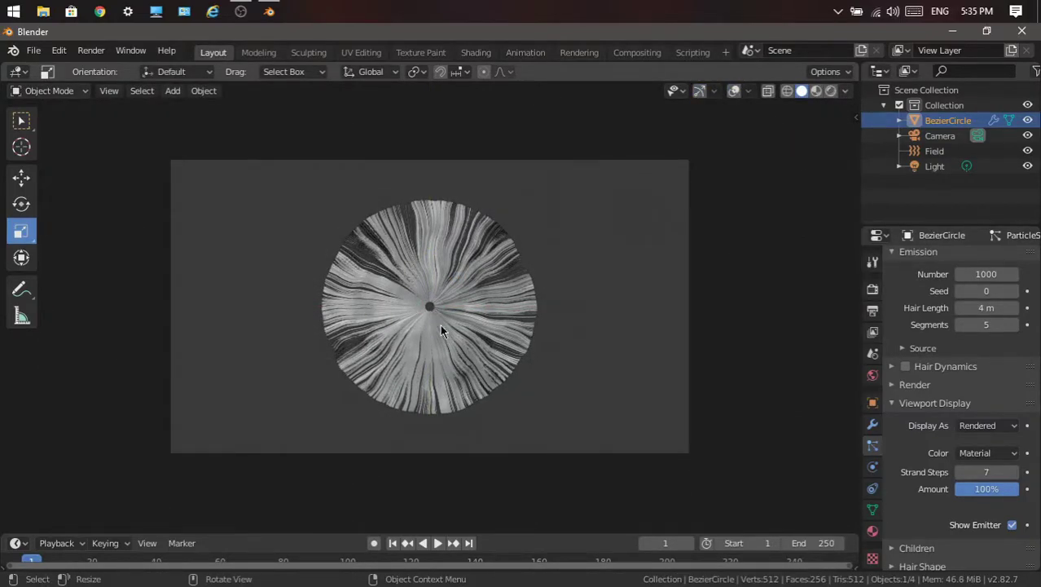
{"action": "left_click", "coordinate": [733, 91]}
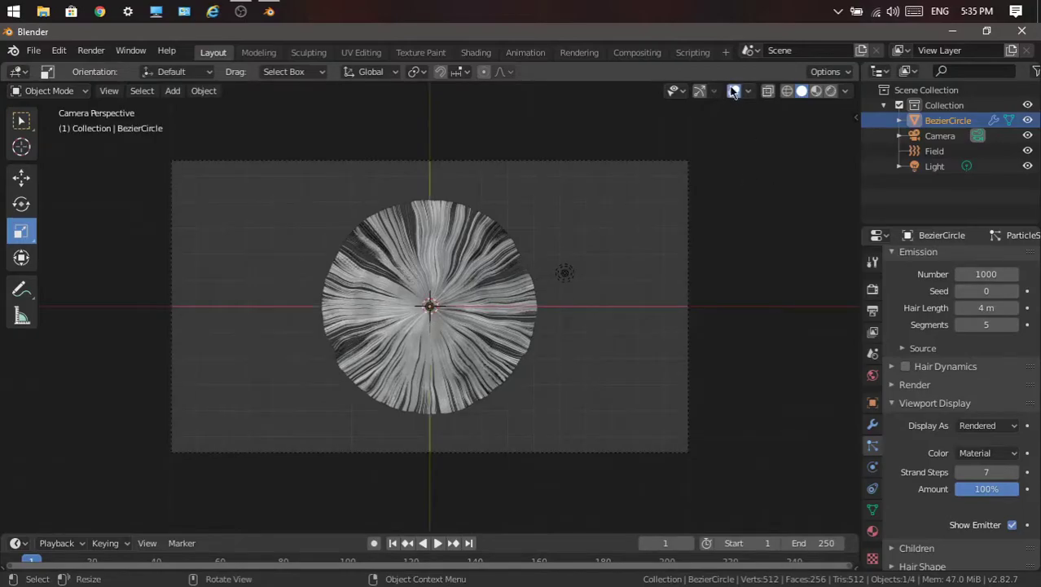
{"action": "left_click_drag", "start_coordinate": [458, 344], "coordinate": [430, 309]}
- Cancel a slight enlargement of the ring and deselect it
{"action": "scroll", "coordinate": [437, 317], "scroll_direction": "up", "scroll_amount": 4}
{"action": "scroll", "coordinate": [437, 318], "scroll_direction": "up", "scroll_amount": 3}
{"action": "scroll", "coordinate": [579, 297], "scroll_direction": "down", "scroll_amount": 6}
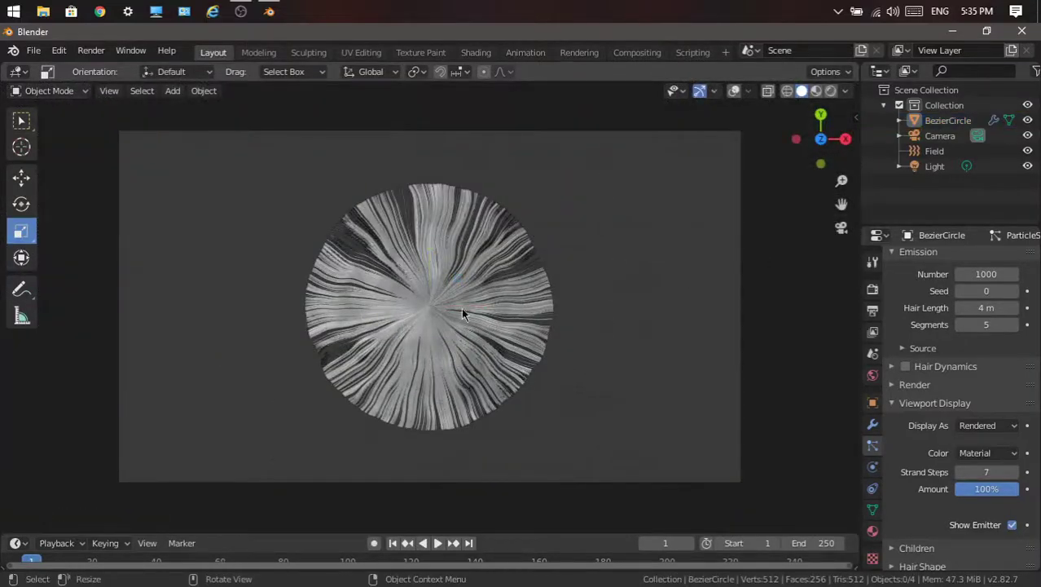
{"action": "scroll", "coordinate": [396, 284], "scroll_direction": "up", "scroll_amount": 5}
{"action": "scroll", "coordinate": [395, 284], "scroll_direction": "down", "scroll_amount": 5}
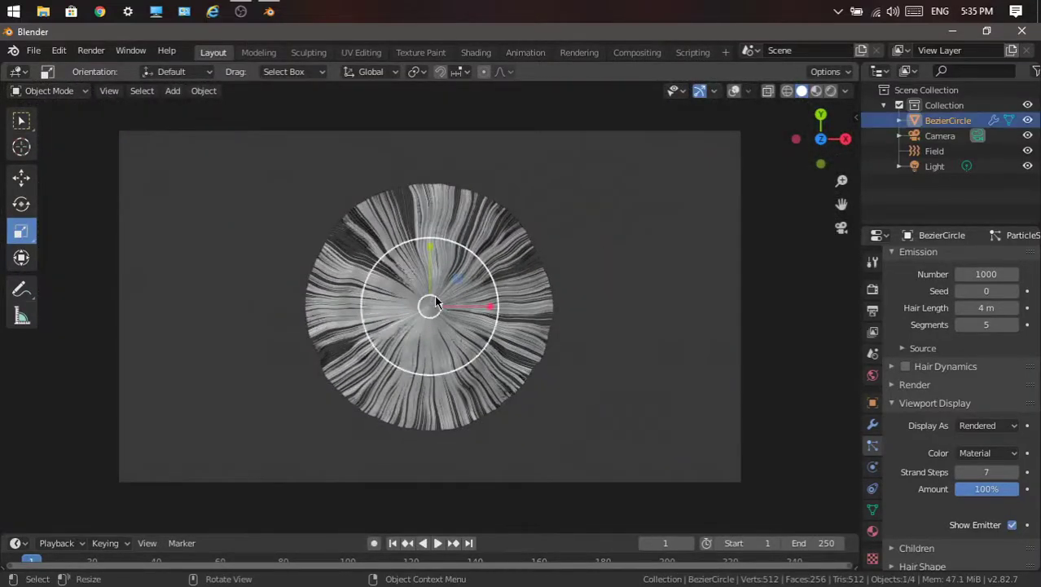
{"action": "mouse_move", "coordinate": [445, 346]}
{"action": "left_mouse_down"}
{"action": "mouse_move", "coordinate": [470, 350]}
{"action": "mouse_move", "coordinate": [538, 401]}
{"action": "left_mouse_up"}
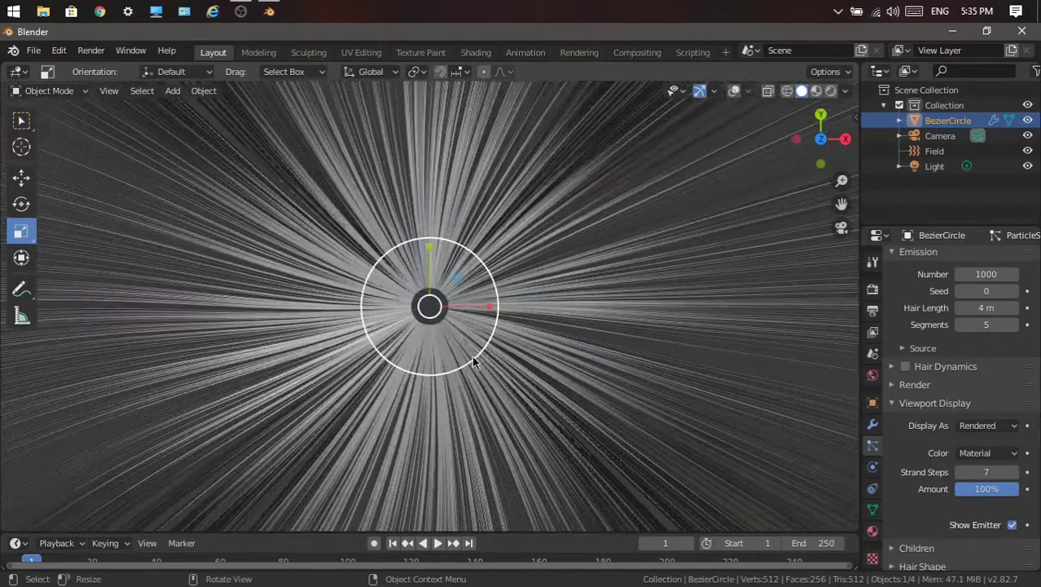
{"action": "right_click", "coordinate": [537, 401]}
{"action": "left_click", "coordinate": [475, 321]}
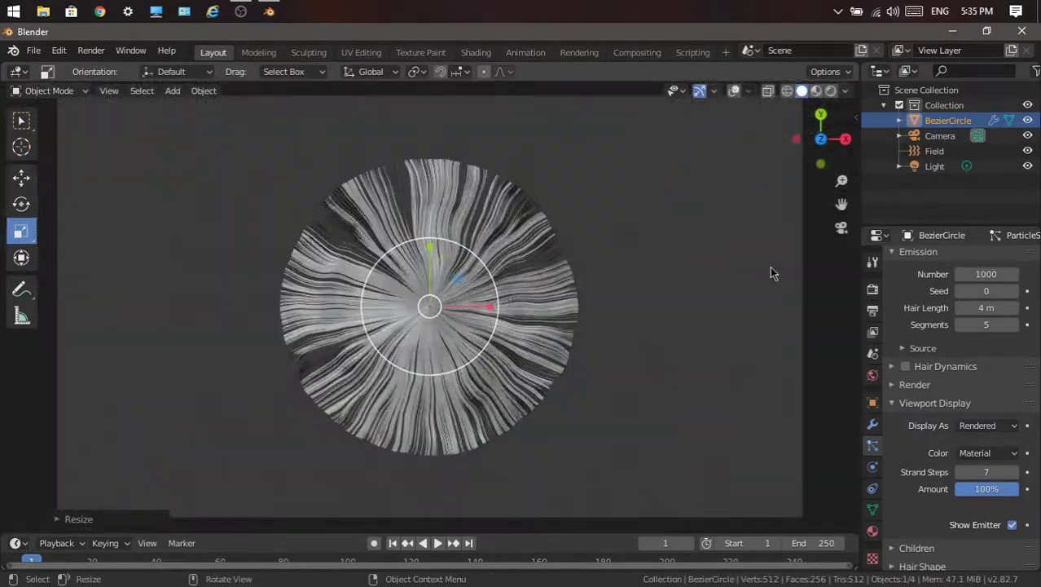
- In the Shading workspace, create a new hair material and delete its Principled BSDF node
{"action": "left_click", "coordinate": [486, 53]}
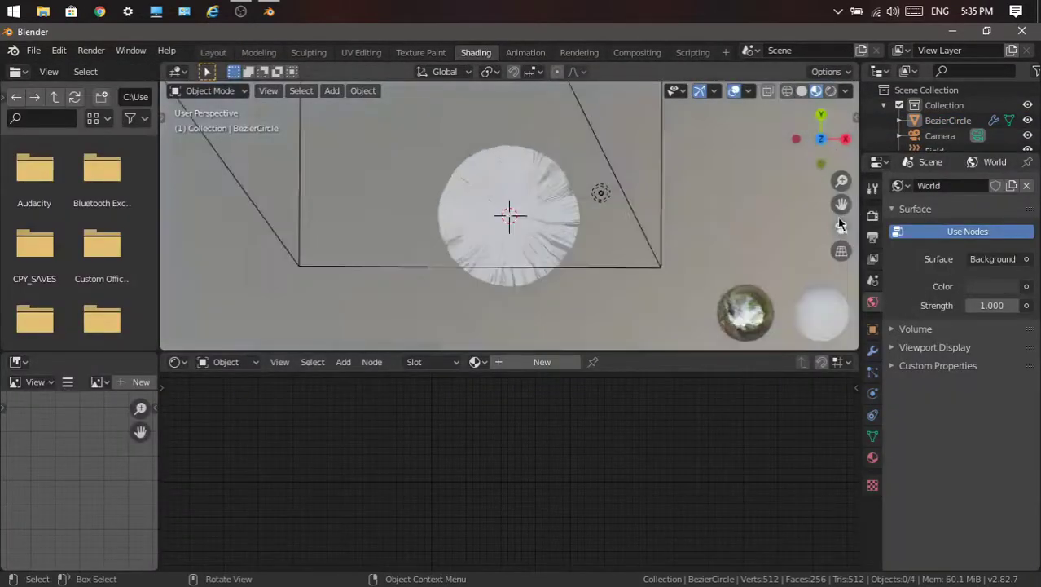
{"action": "left_click", "coordinate": [841, 226]}
{"action": "left_click", "coordinate": [536, 150]}
{"action": "left_click", "coordinate": [538, 361]}
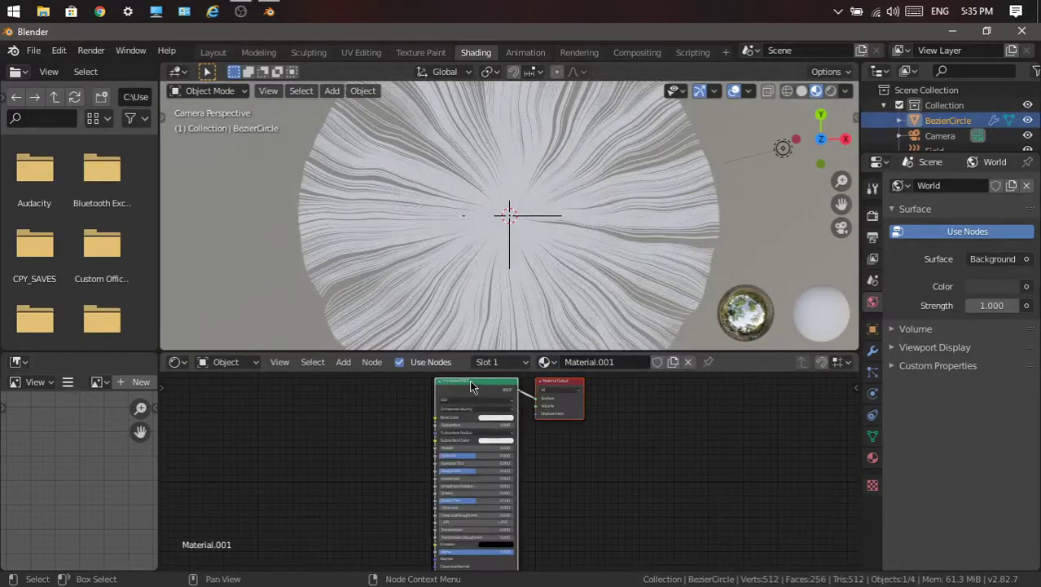
{"action": "right_click", "coordinate": [471, 386]}
{"action": "left_click", "coordinate": [468, 389]}
- Add an Emission shader node and connect it to the Material Output Surface
{"action": "left_click", "coordinate": [343, 361]}
{"action": "left_click", "coordinate": [382, 375]}
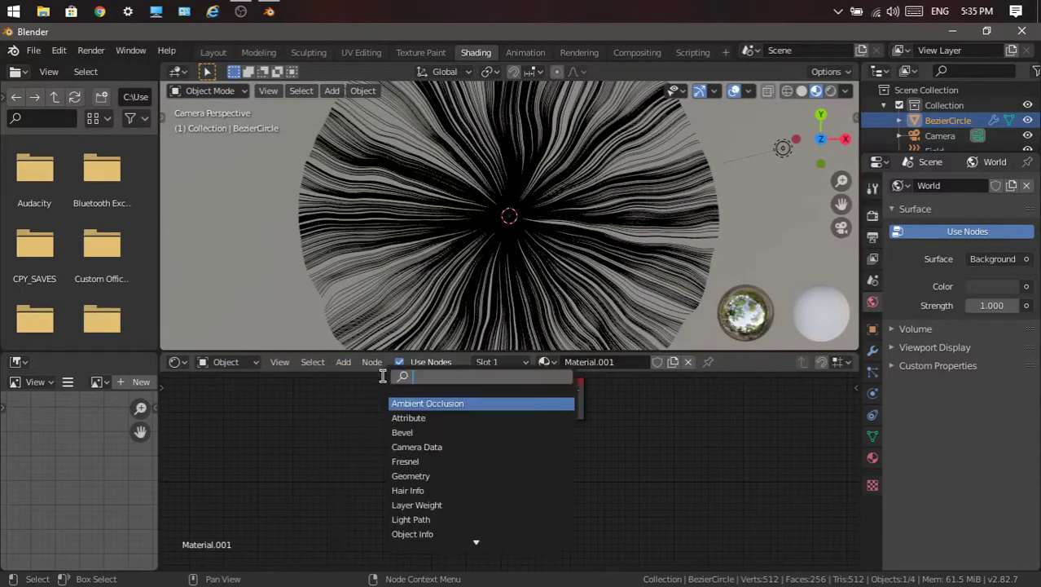
{"action": "left_click", "coordinate": [450, 402]}
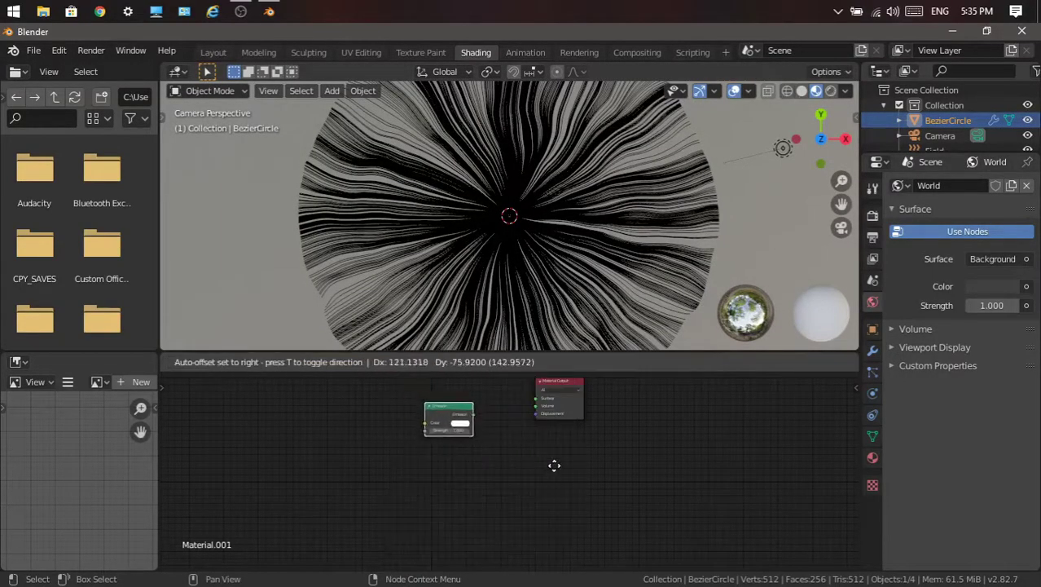
{"action": "left_click", "coordinate": [629, 447]}
{"action": "key", "text": "Home"}
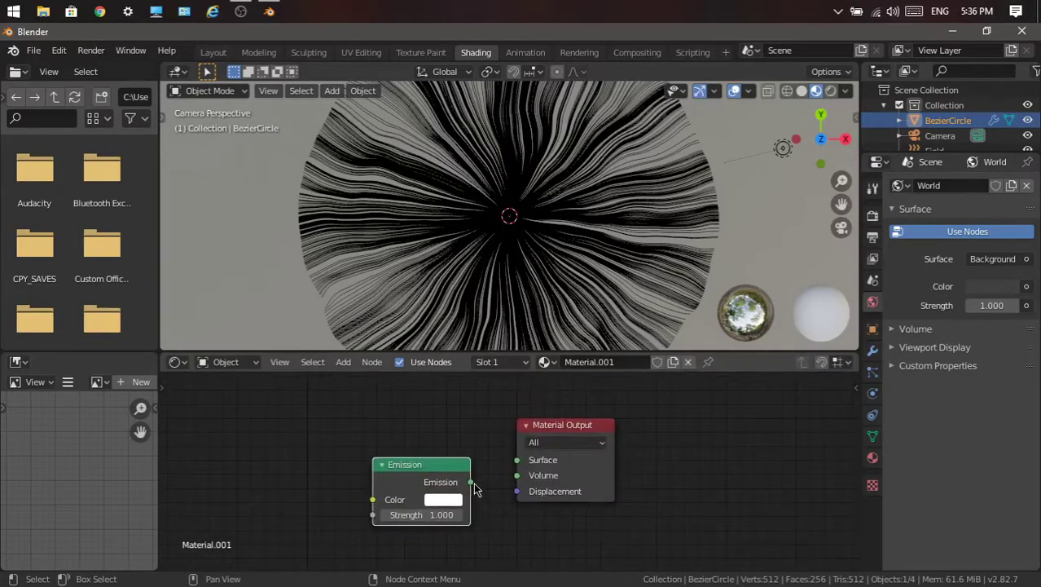
{"action": "left_click_drag", "start_coordinate": [521, 466], "coordinate": [518, 460]}
{"action": "middle_click_drag", "start_coordinate": [407, 515], "coordinate": [589, 492]}
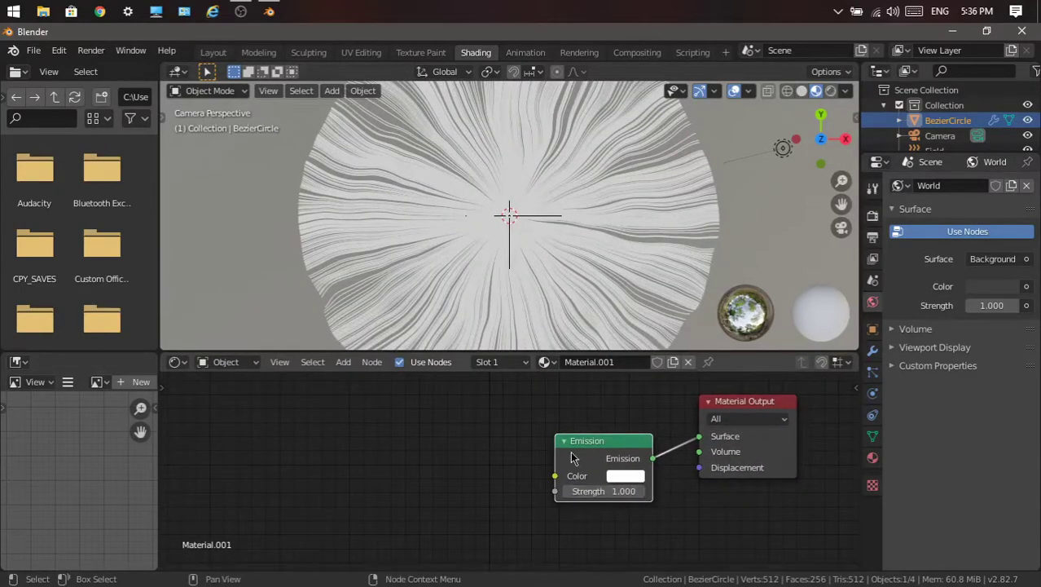
- Add a ColorRamp node feeding into the Emission Color input
{"action": "left_click", "coordinate": [343, 361]}
{"action": "type", "text": "co"}
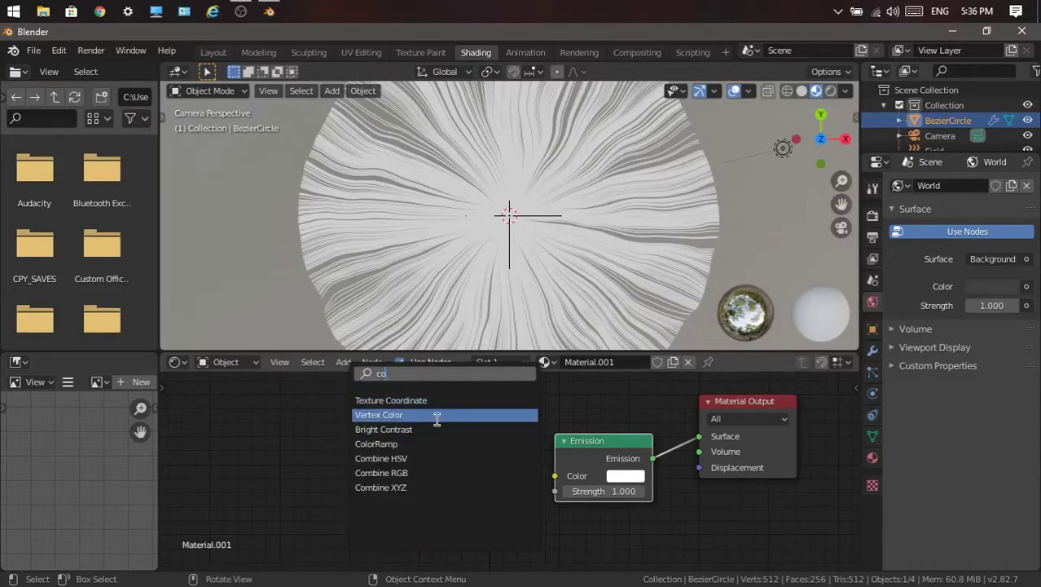
{"action": "left_click", "coordinate": [383, 443]}
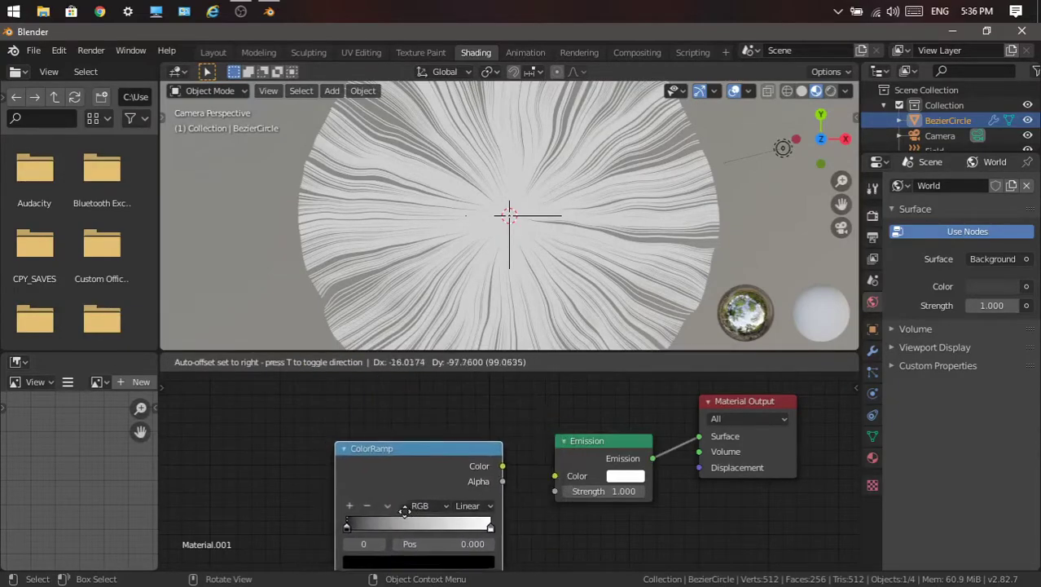
{"action": "left_click", "coordinate": [523, 474]}
{"action": "left_click_drag", "start_coordinate": [523, 481], "coordinate": [555, 475]}
- Add a Noise Texture node driving the ColorRamp Fac input
{"action": "left_click", "coordinate": [343, 362]}
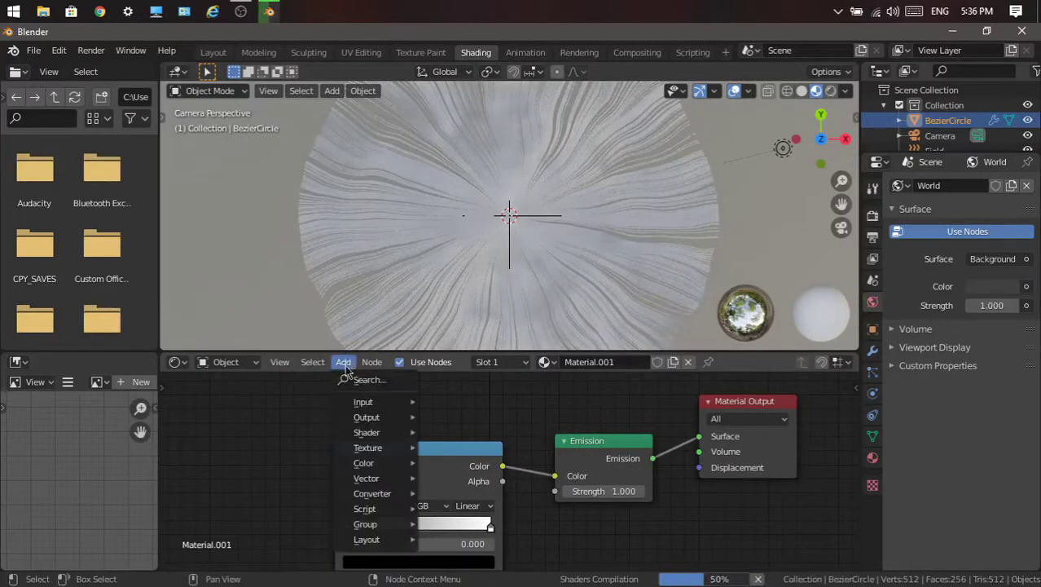
{"action": "left_click", "coordinate": [367, 376]}
{"action": "key", "text": "Return"}
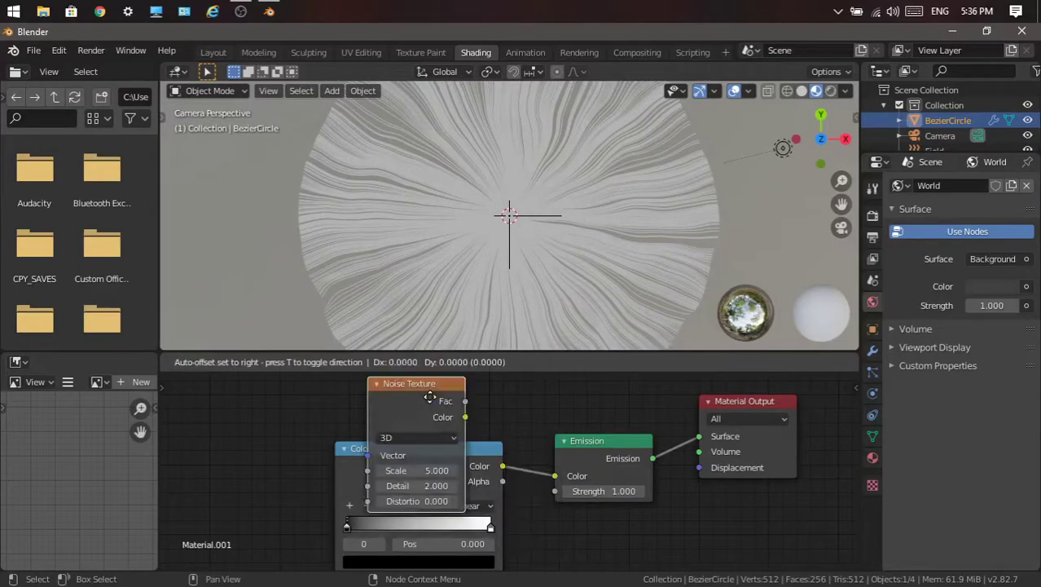
{"action": "left_click", "coordinate": [332, 485]}
{"action": "scroll", "coordinate": [332, 484], "scroll_direction": "down", "scroll_amount": 2}
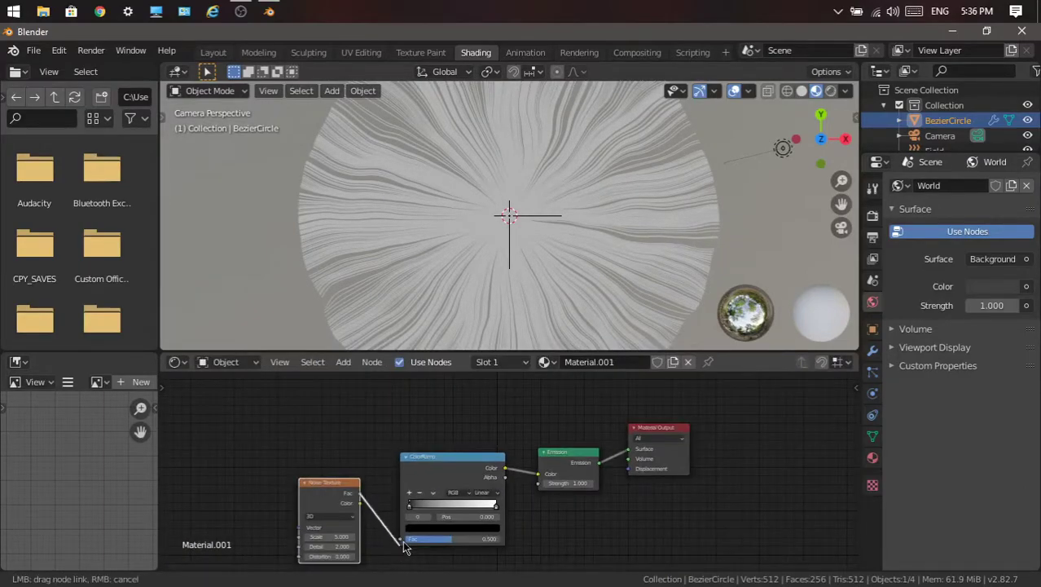
{"action": "left_click_drag", "start_coordinate": [406, 548], "coordinate": [404, 541]}
- Raise the Emission shader's strength so the hair glows brighter
{"action": "scroll", "coordinate": [600, 488], "scroll_direction": "up", "scroll_amount": 2}
{"action": "scroll", "coordinate": [599, 487], "scroll_direction": "up", "scroll_amount": 3}
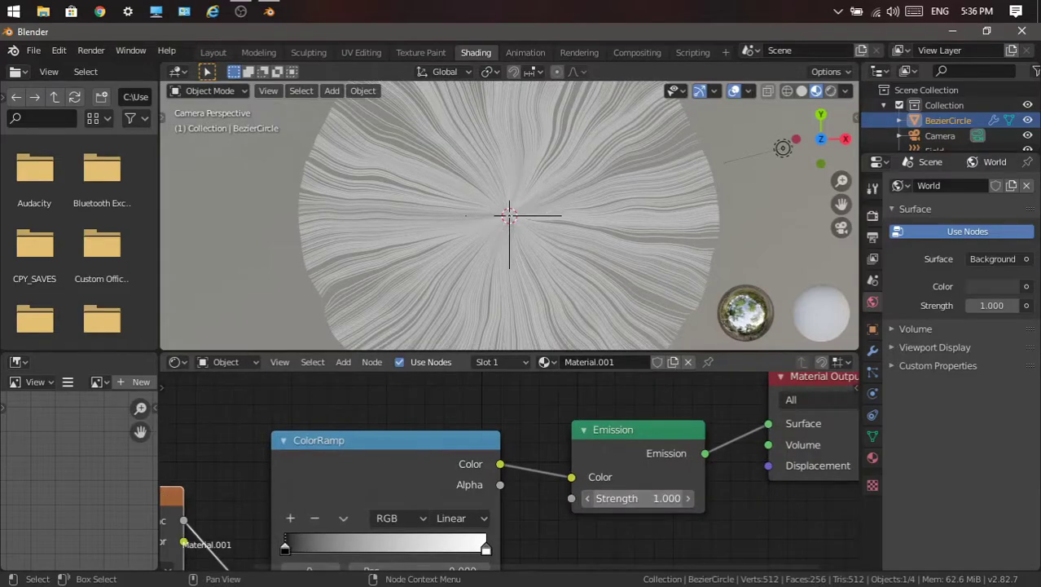
{"action": "left_click_drag", "start_coordinate": [644, 498], "coordinate": [701, 497]}
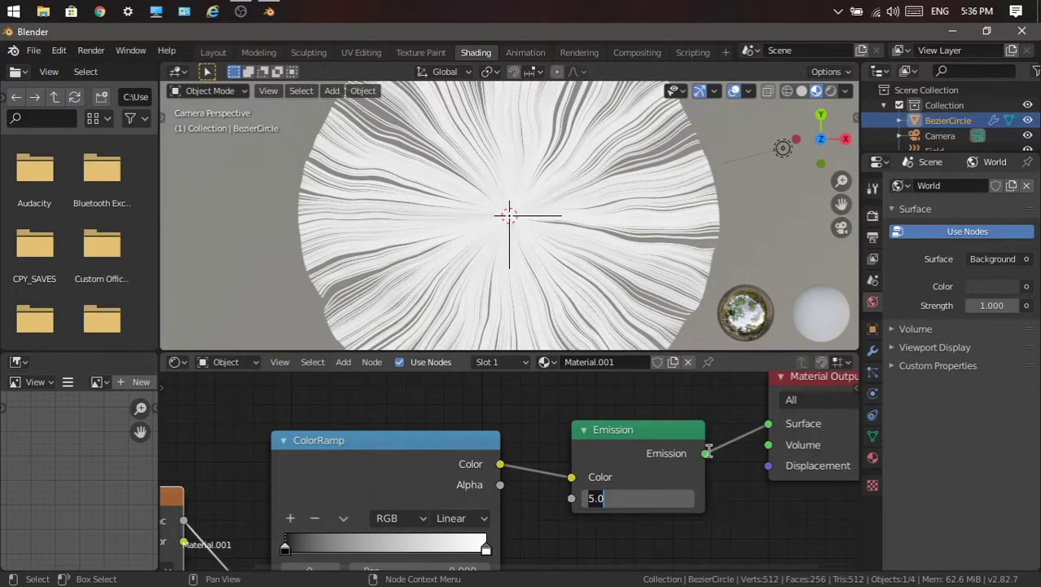
{"action": "key", "text": "Return"}
- Keep Eevee and enable Ambient Occlusion, Bloom and Screen Space Reflections, then fine-tune emission strength
{"action": "left_click", "coordinate": [872, 215]}
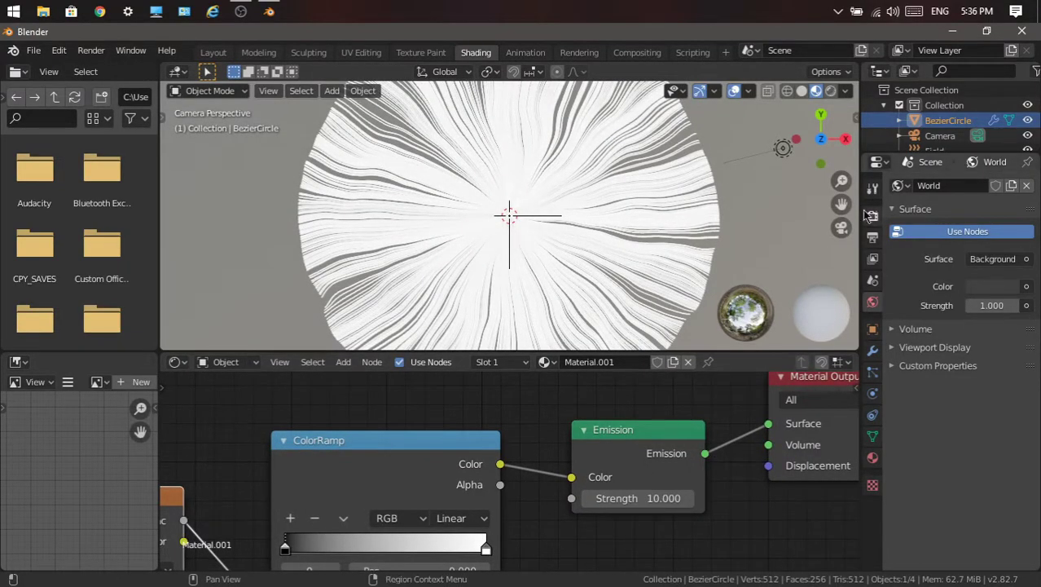
{"action": "left_click", "coordinate": [978, 187]}
{"action": "left_click", "coordinate": [971, 203]}
{"action": "left_click", "coordinate": [905, 289]}
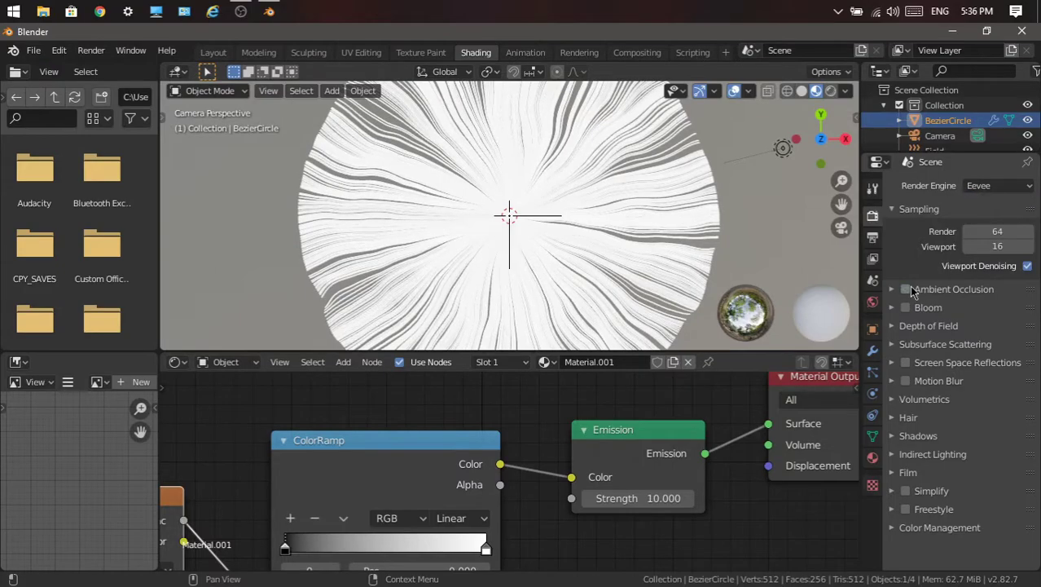
{"action": "left_click", "coordinate": [905, 307]}
{"action": "left_click", "coordinate": [905, 362]}
{"action": "scroll", "coordinate": [587, 182], "scroll_direction": "down", "scroll_amount": 3}
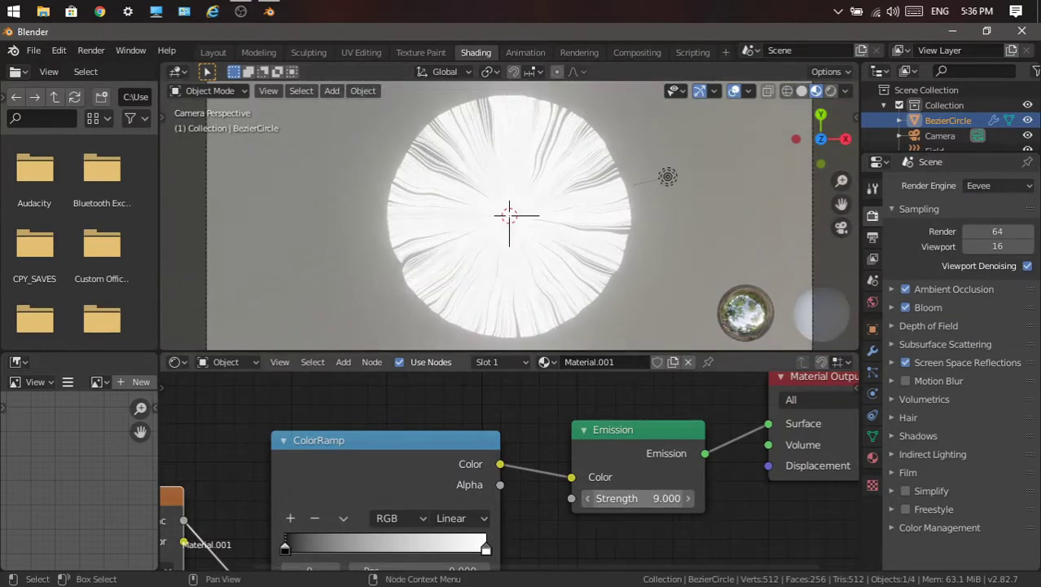
{"action": "mouse_move", "coordinate": [638, 498]}
{"action": "left_mouse_down"}
{"action": "mouse_move", "coordinate": [619, 498]}
{"action": "mouse_move", "coordinate": [650, 498]}
{"action": "left_mouse_up"}
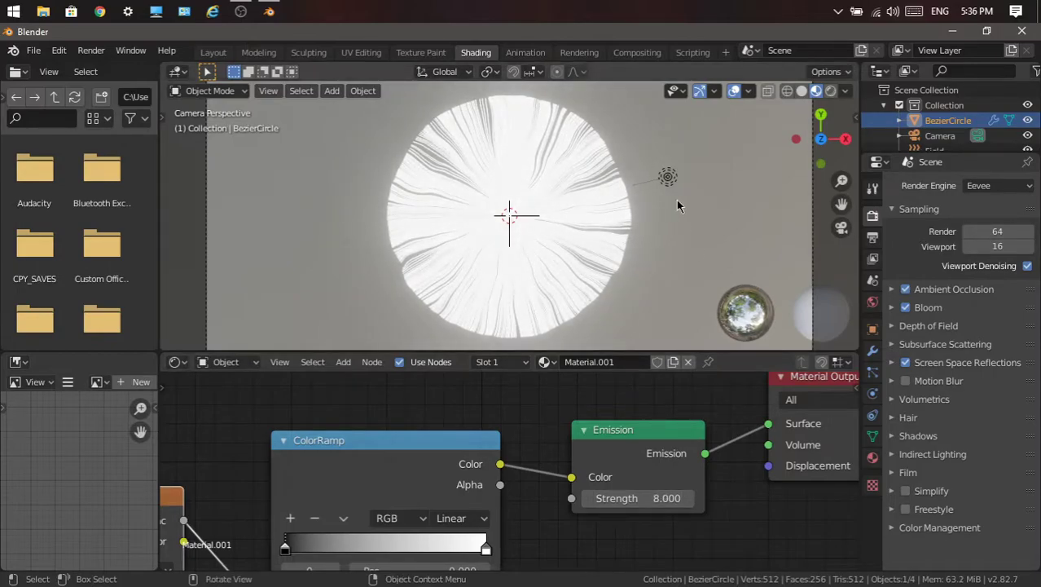
- Color the ColorRamp's left stop saturated red and its right stop saturated blue
{"action": "scroll", "coordinate": [515, 250], "scroll_direction": "down", "scroll_amount": 3}
{"action": "scroll", "coordinate": [516, 250], "scroll_direction": "up", "scroll_amount": 5}
{"action": "scroll", "coordinate": [583, 520], "scroll_direction": "down", "scroll_amount": 1}
{"action": "scroll", "coordinate": [584, 519], "scroll_direction": "up", "scroll_amount": 3}
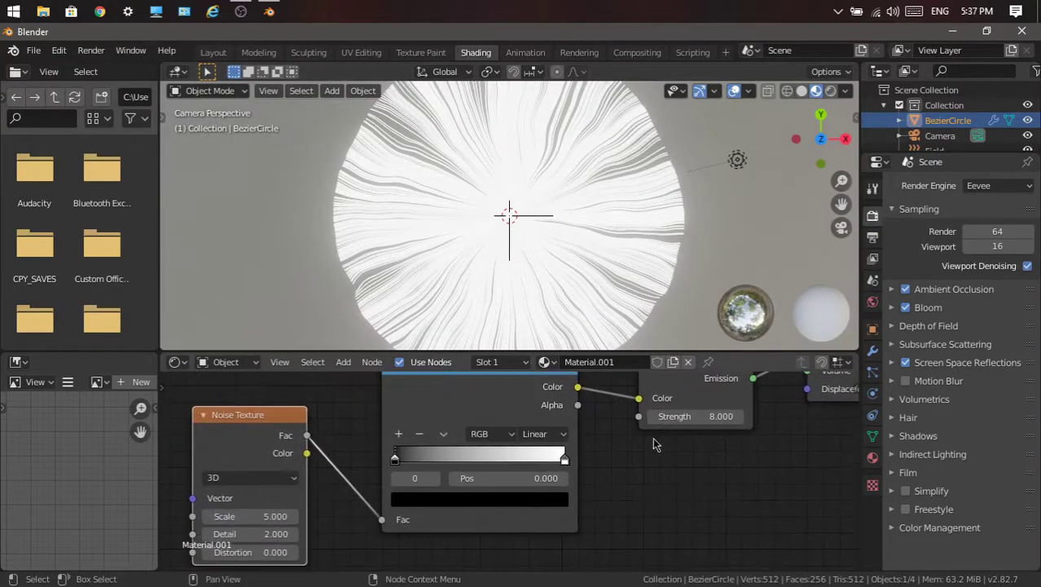
{"action": "left_click", "coordinate": [390, 511]}
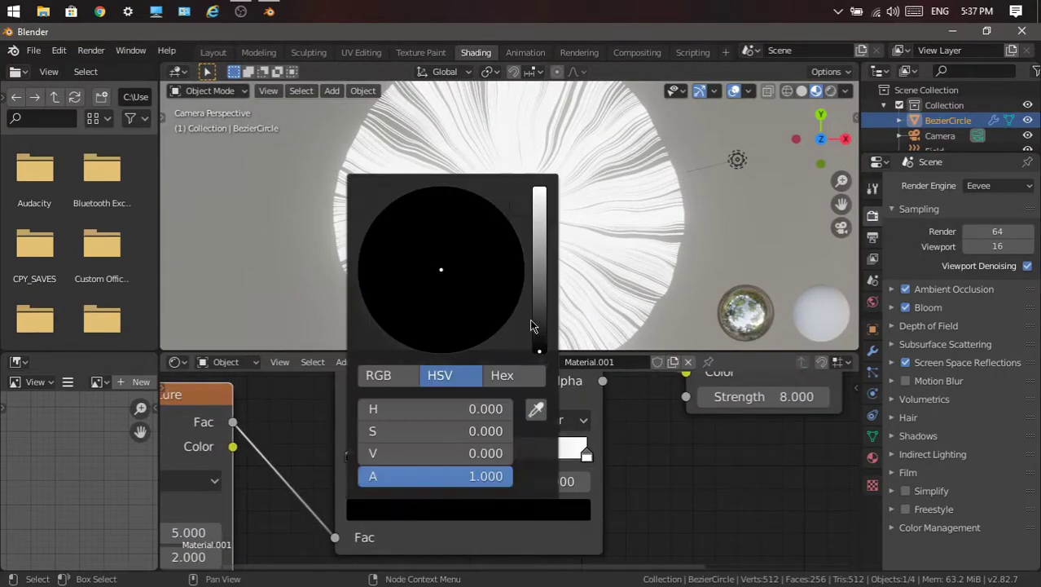
{"action": "left_click_drag", "start_coordinate": [541, 345], "coordinate": [538, 276]}
{"action": "left_click_drag", "start_coordinate": [426, 312], "coordinate": [429, 353]}
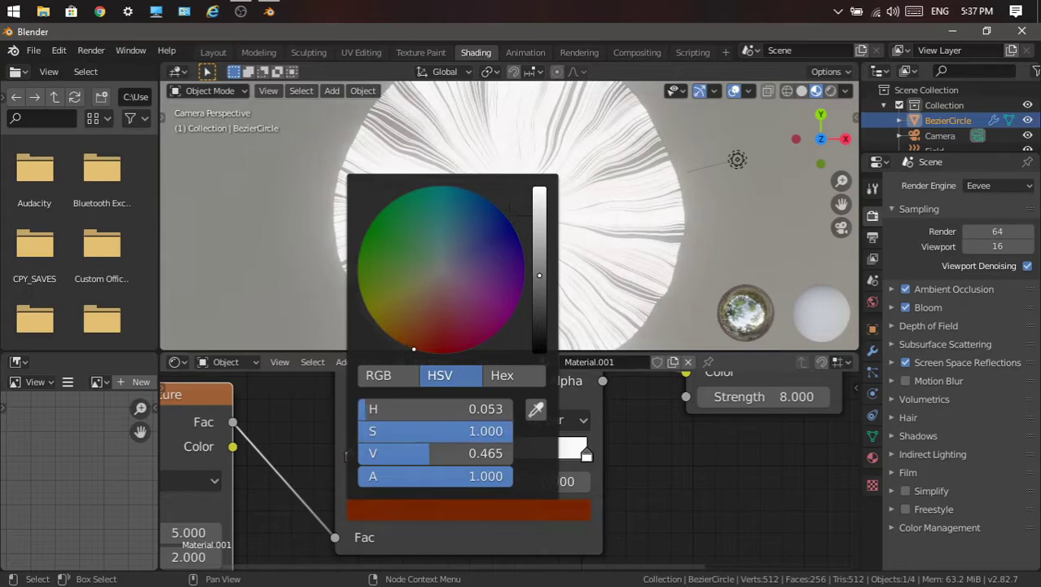
{"action": "left_click", "coordinate": [587, 457]}
{"action": "left_click", "coordinate": [468, 509]}
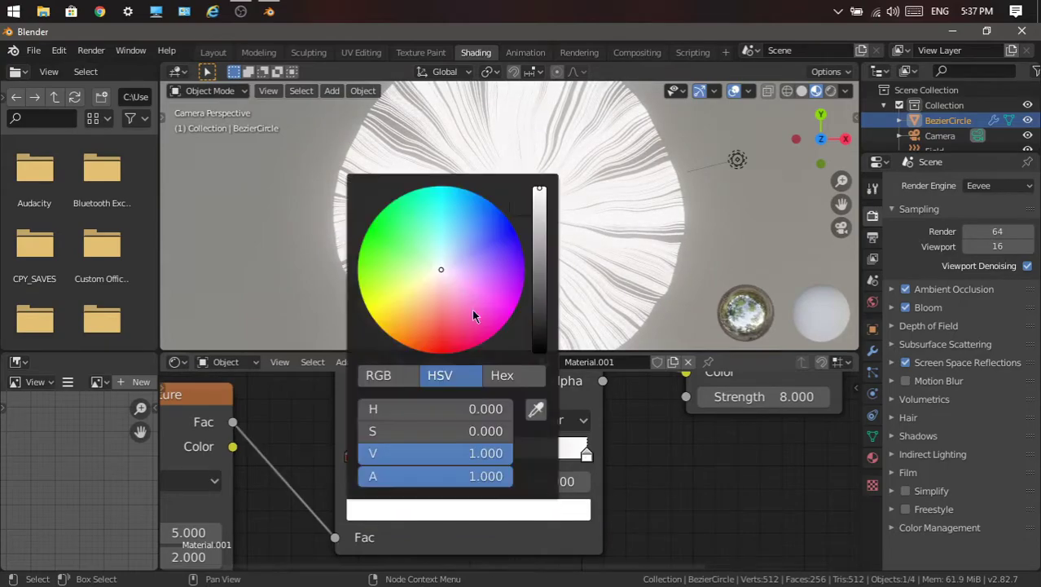
{"action": "mouse_move", "coordinate": [472, 309]}
{"action": "left_mouse_down"}
{"action": "mouse_move", "coordinate": [486, 228]}
{"action": "mouse_move", "coordinate": [512, 226]}
{"action": "left_mouse_up"}
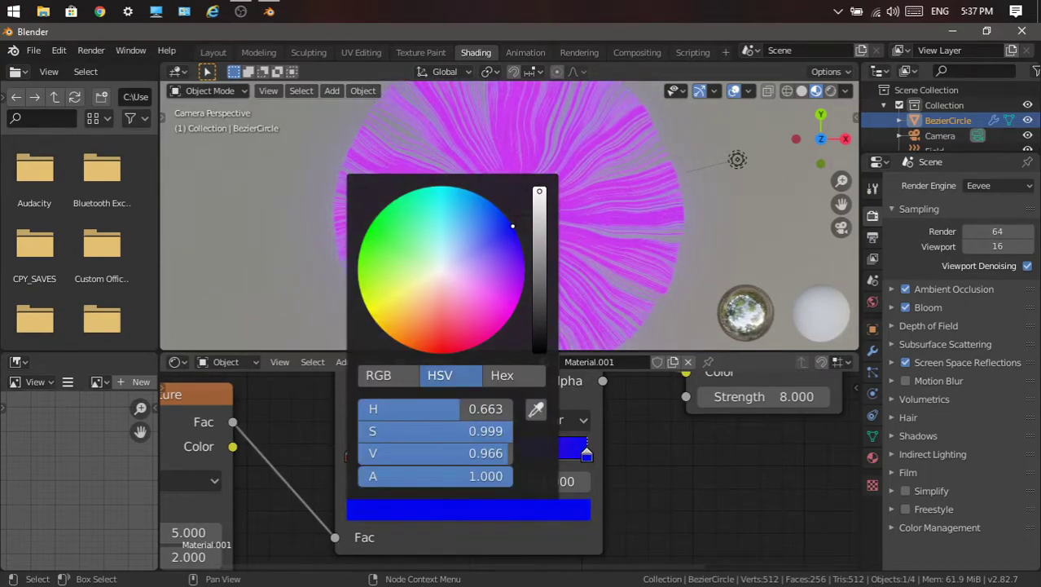
{"action": "left_click_drag", "start_coordinate": [539, 193], "coordinate": [538, 218]}
- Switch the ramp to Constant interpolation and move the red stop toward the middle and the blue stop toward the right
{"action": "left_click", "coordinate": [566, 421]}
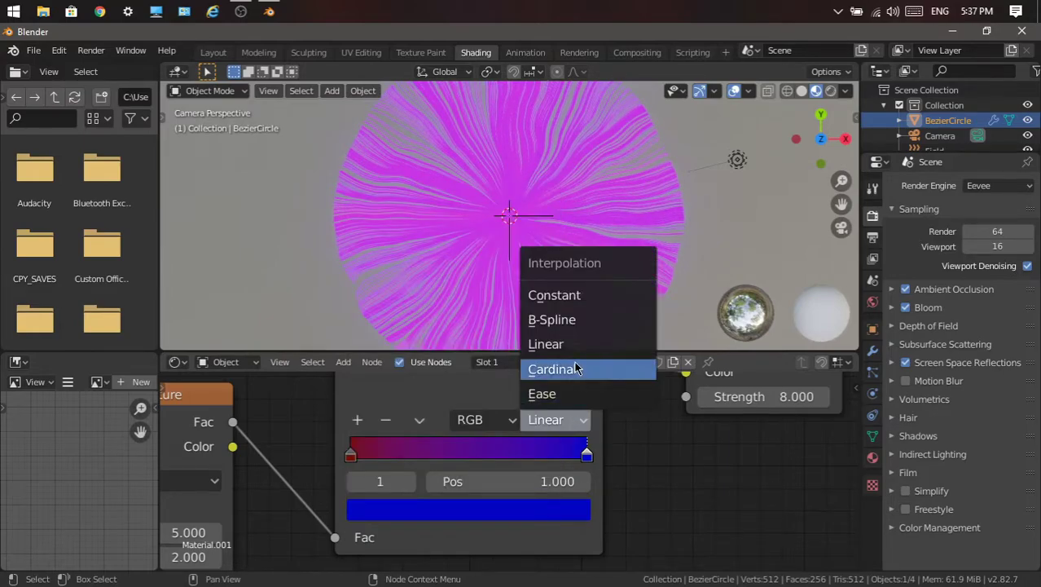
{"action": "left_click", "coordinate": [554, 295]}
{"action": "left_click_drag", "start_coordinate": [356, 447], "coordinate": [475, 445]}
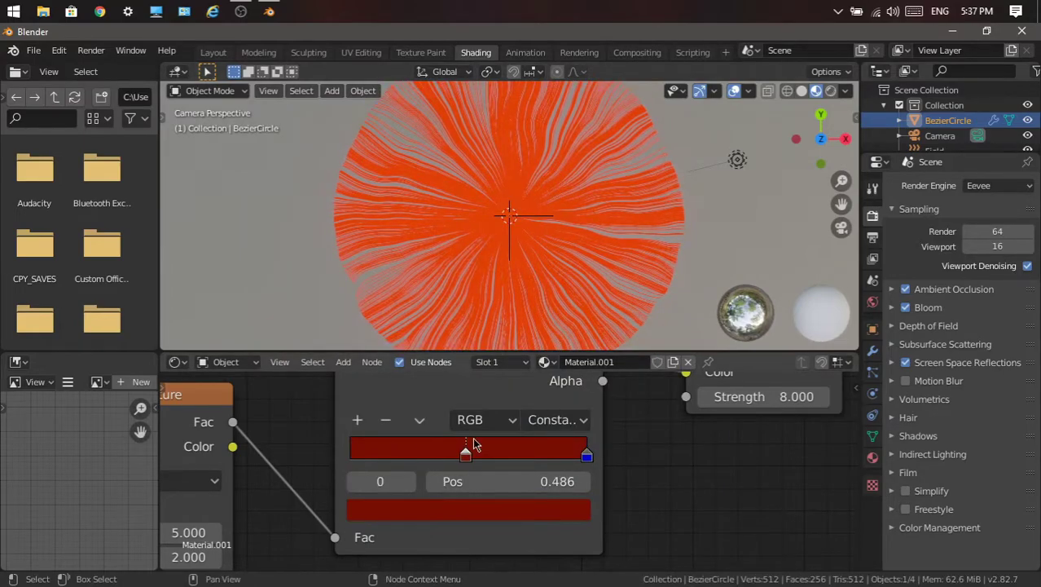
{"action": "left_click_drag", "start_coordinate": [585, 457], "coordinate": [553, 461]}
- Add a third ramp stop colored bright saturated yellow and slide it right
{"action": "left_click", "coordinate": [368, 451]}
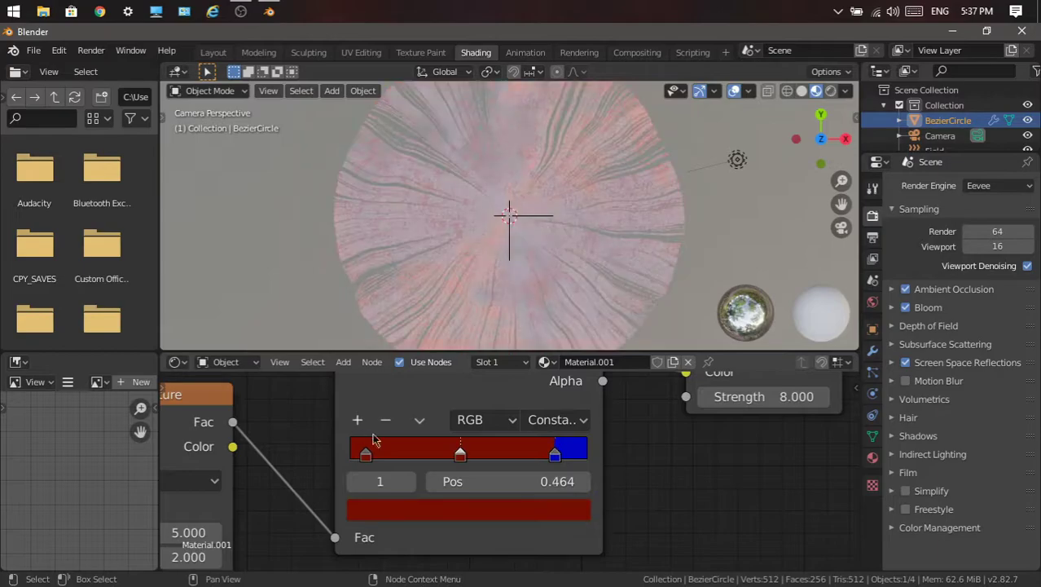
{"action": "left_click", "coordinate": [485, 510]}
{"action": "left_click", "coordinate": [389, 298]}
{"action": "left_click_drag", "start_coordinate": [389, 298], "coordinate": [376, 302]}
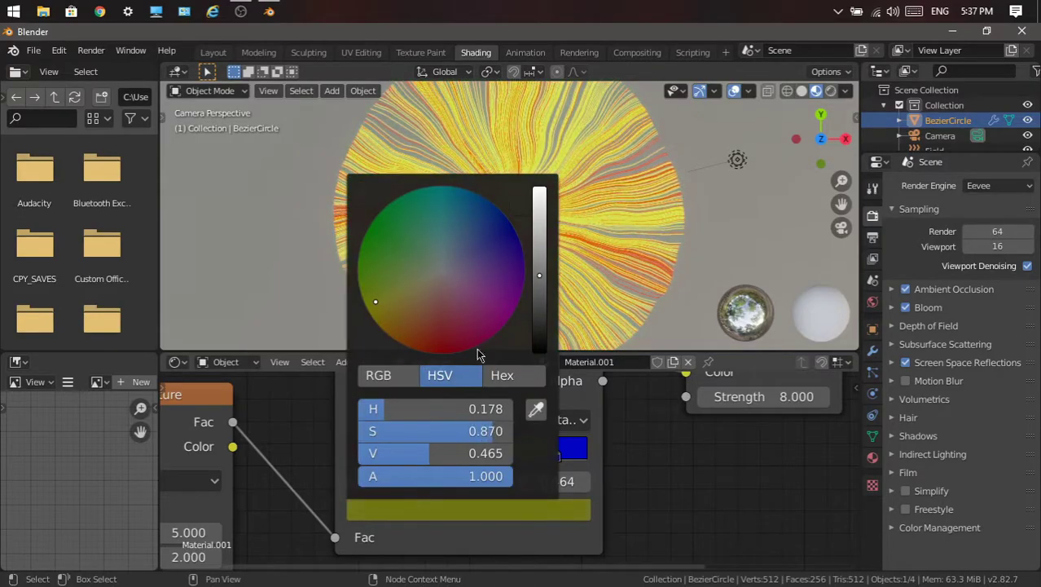
{"action": "left_click_drag", "start_coordinate": [540, 275], "coordinate": [540, 232]}
{"action": "left_click", "coordinate": [485, 510]}
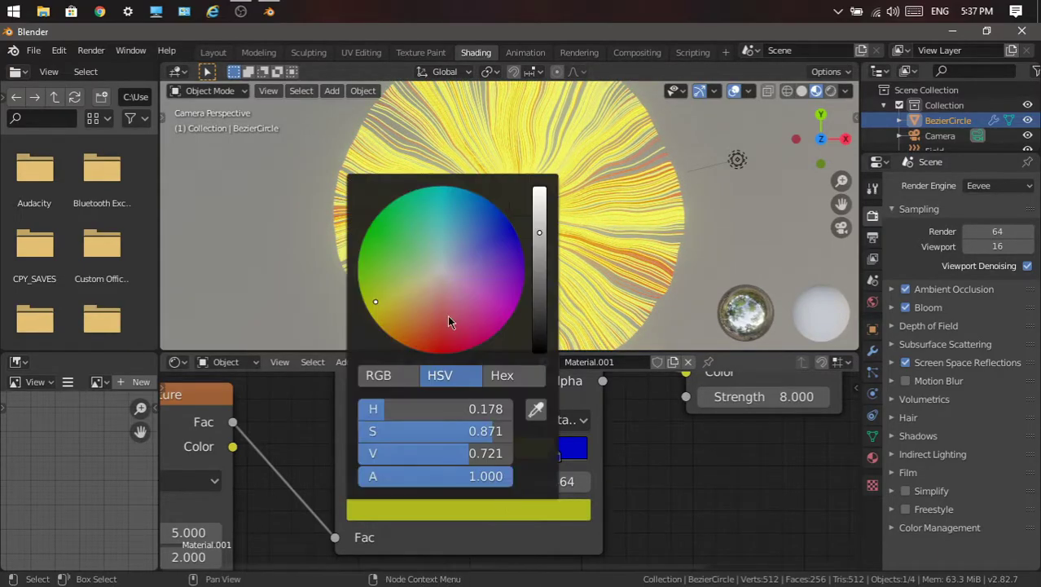
{"action": "left_click_drag", "start_coordinate": [390, 305], "coordinate": [372, 317]}
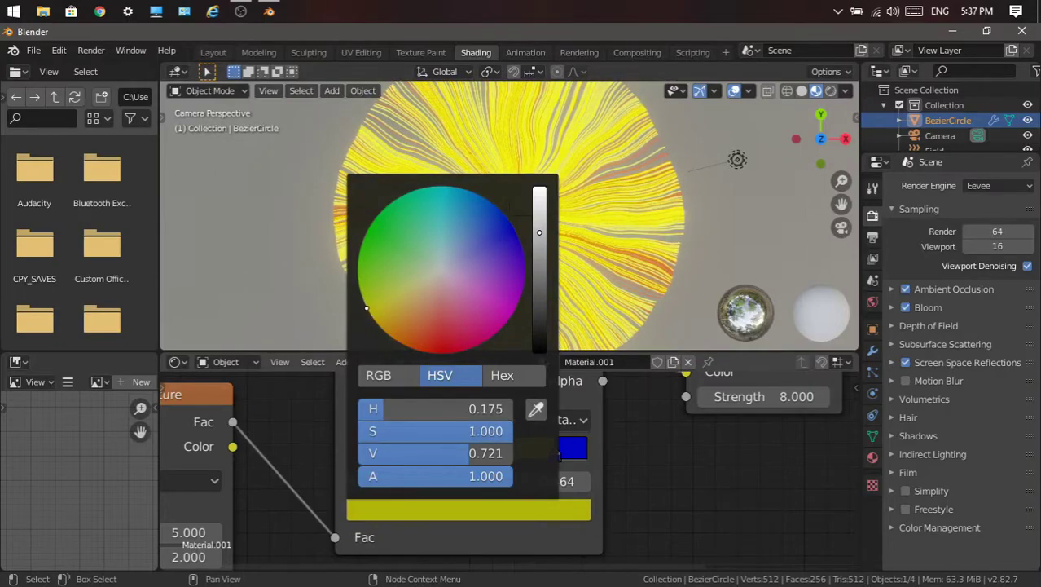
{"action": "mouse_move", "coordinate": [461, 456]}
{"action": "left_mouse_down"}
{"action": "mouse_move", "coordinate": [540, 460]}
{"action": "mouse_move", "coordinate": [512, 461]}
{"action": "left_mouse_up"}
- Rearrange the red and yellow stops and add a fourth stop at position 0.350
{"action": "left_click_drag", "start_coordinate": [357, 463], "coordinate": [334, 463]}
{"action": "left_click_drag", "start_coordinate": [493, 457], "coordinate": [500, 460]}
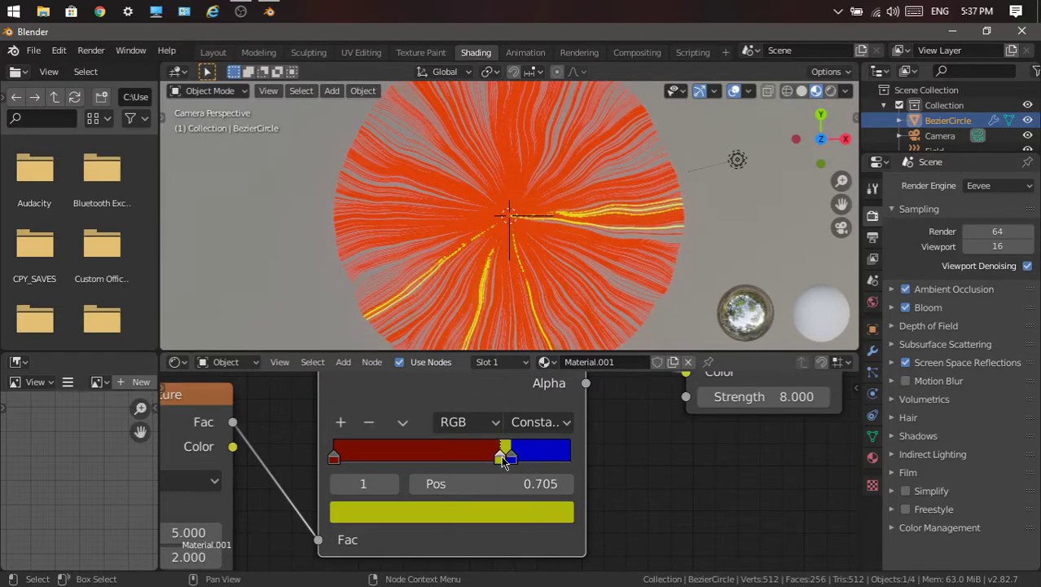
{"action": "scroll", "coordinate": [503, 460], "scroll_direction": "down", "scroll_amount": 1}
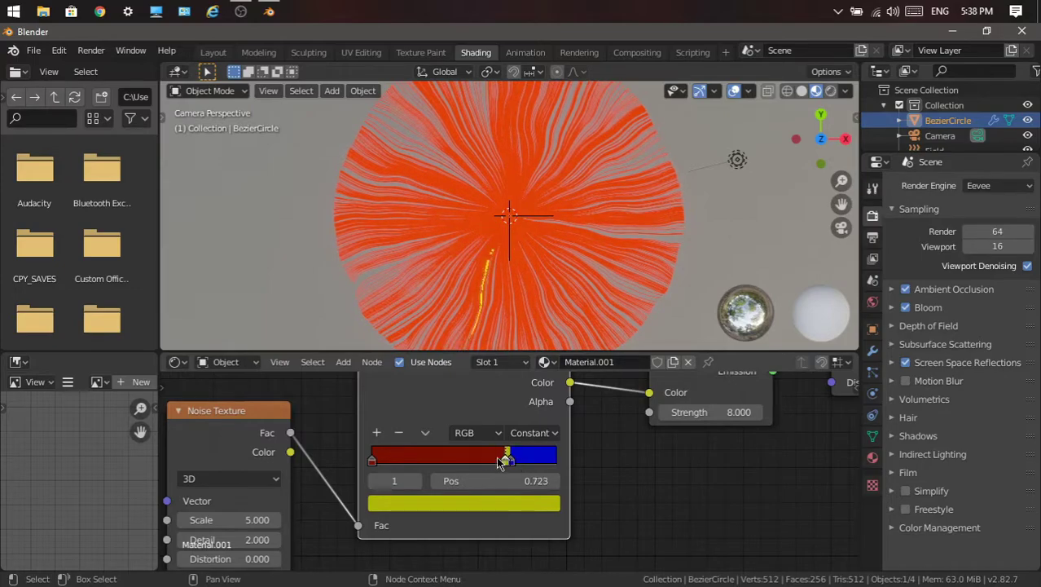
{"action": "left_click_drag", "start_coordinate": [500, 462], "coordinate": [501, 461]}
{"action": "left_click_drag", "start_coordinate": [373, 462], "coordinate": [494, 462]}
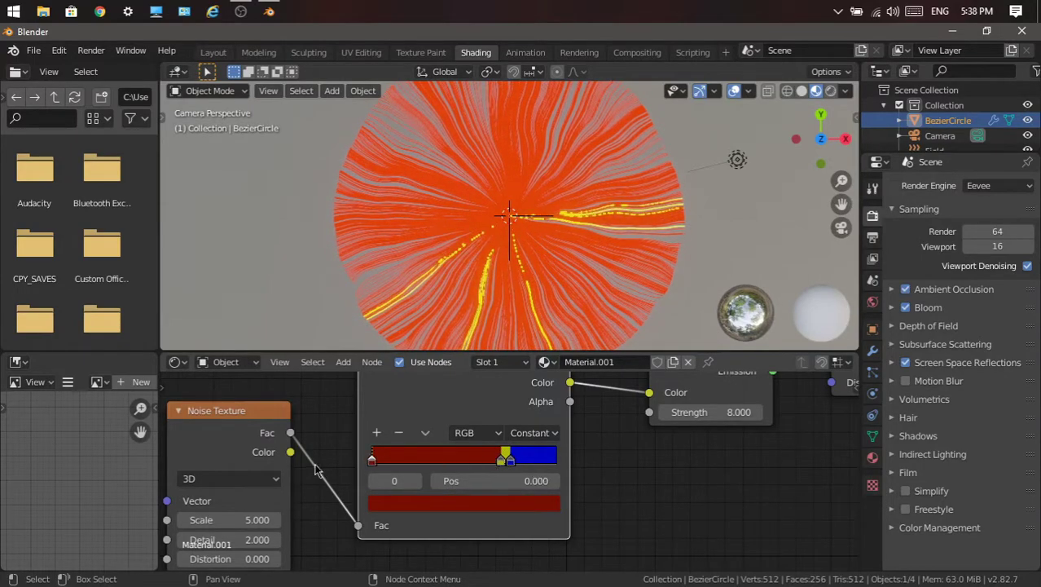
{"action": "left_click", "coordinate": [377, 433]}
{"action": "left_click", "coordinate": [444, 500]}
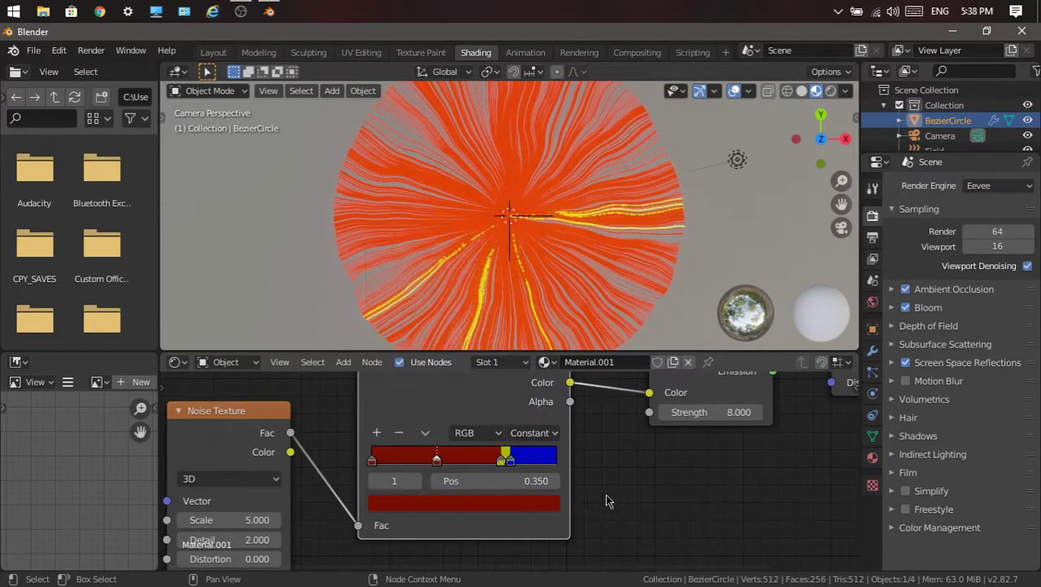
{"action": "left_click_drag", "start_coordinate": [501, 458], "coordinate": [480, 463]}
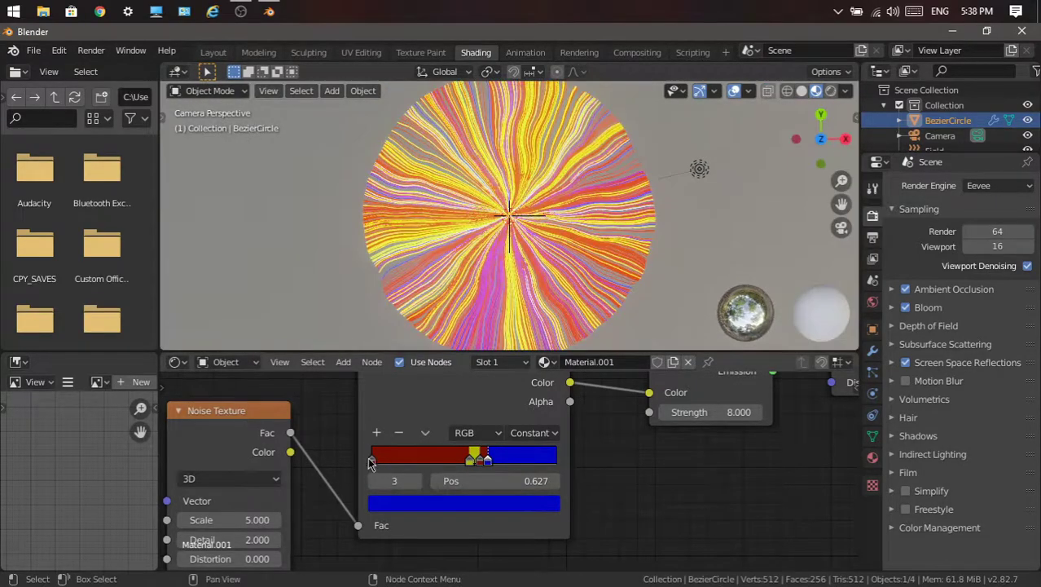
- Move the first red ramp stop to position 0.305
{"action": "mouse_move", "coordinate": [372, 458]}
{"action": "left_mouse_down"}
{"action": "mouse_move", "coordinate": [428, 459]}
{"action": "mouse_move", "coordinate": [372, 459]}
{"action": "left_mouse_up"}
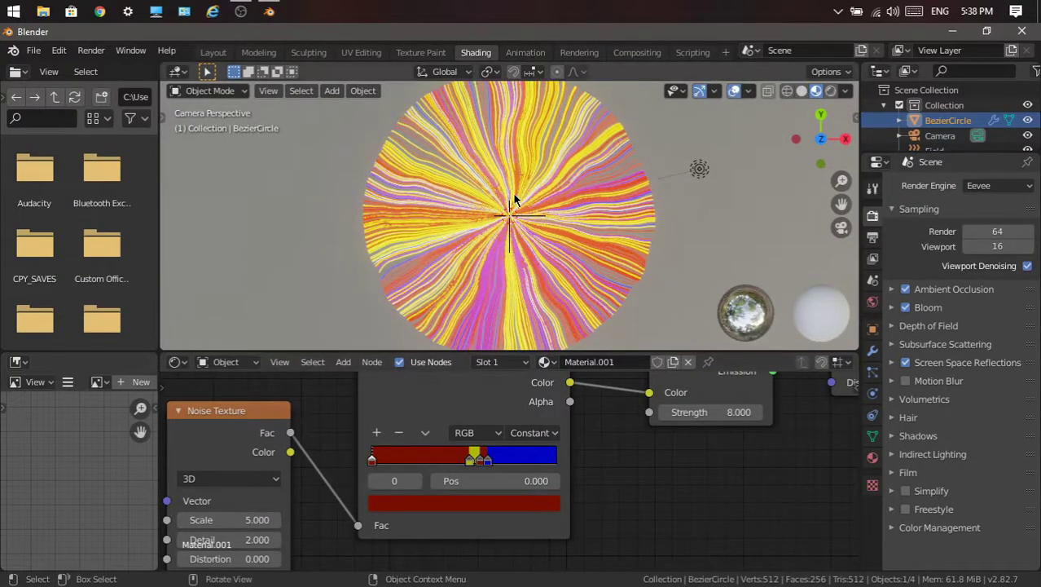
{"action": "scroll", "coordinate": [529, 199], "scroll_direction": "up", "scroll_amount": 5}
{"action": "scroll", "coordinate": [529, 198], "scroll_direction": "down", "scroll_amount": 5}
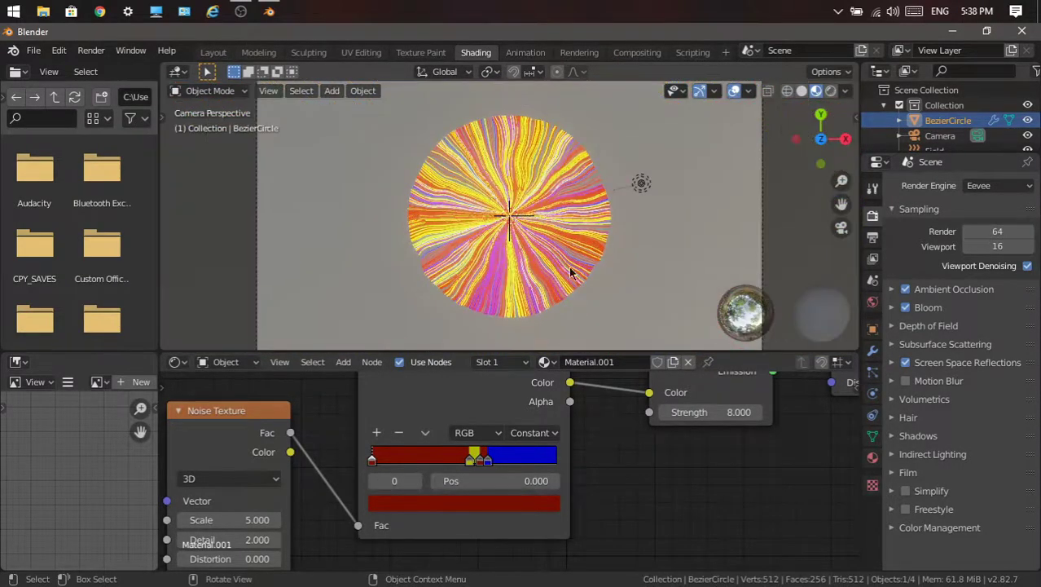
- Set the world background color to black and preview the scene in Rendered shading
{"action": "left_click", "coordinate": [873, 302]}
{"action": "left_click", "coordinate": [992, 286]}
{"action": "left_click_drag", "start_coordinate": [1014, 135], "coordinate": [1015, 173]}
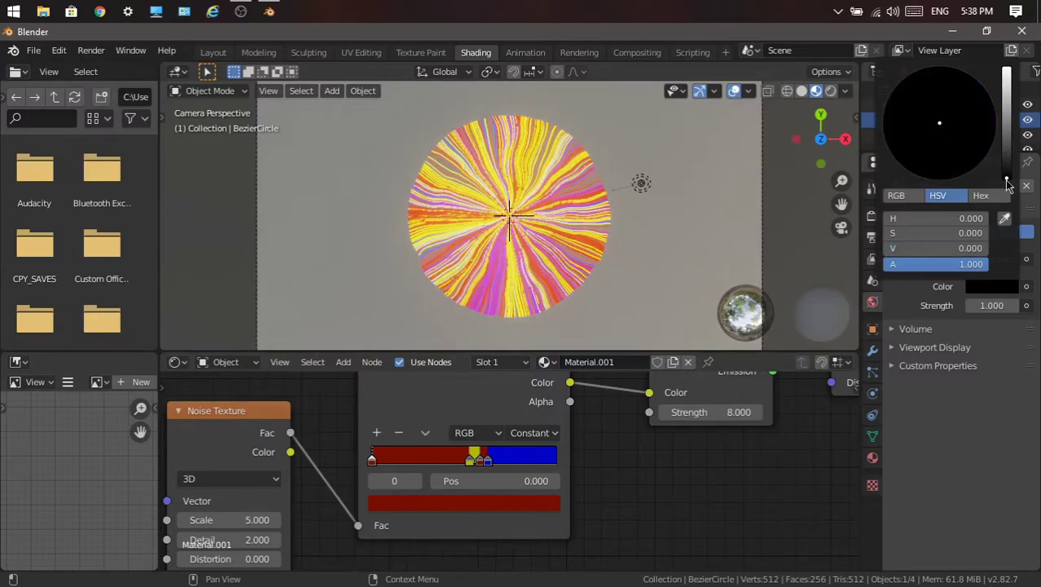
{"action": "left_click", "coordinate": [830, 91]}
- Raise the Noise Texture Scale to 5.6 and Distortion to 2.3
{"action": "scroll", "coordinate": [564, 241], "scroll_direction": "up", "scroll_amount": 3}
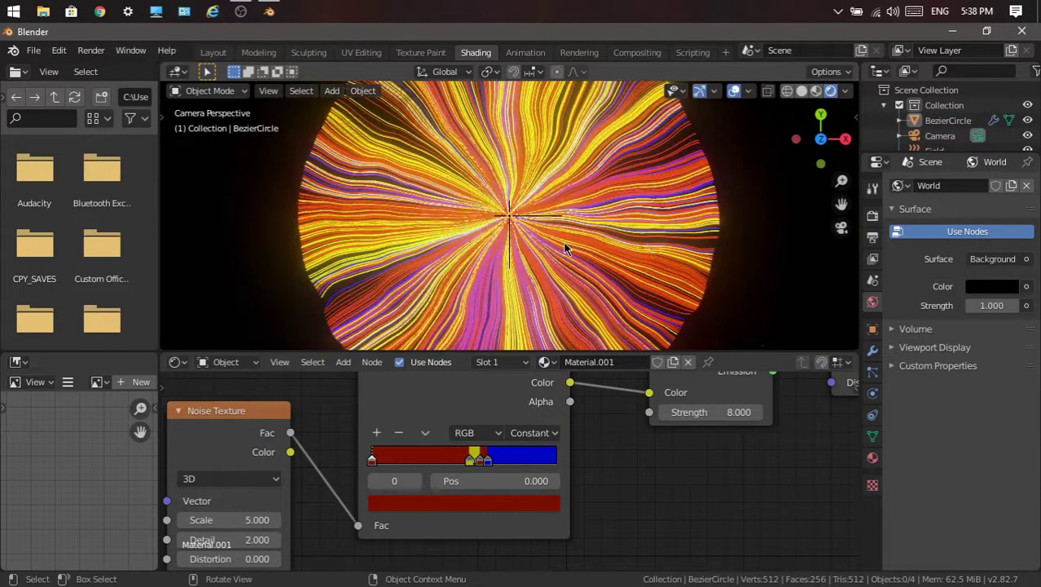
{"action": "left_click_drag", "start_coordinate": [228, 519], "coordinate": [260, 519]}
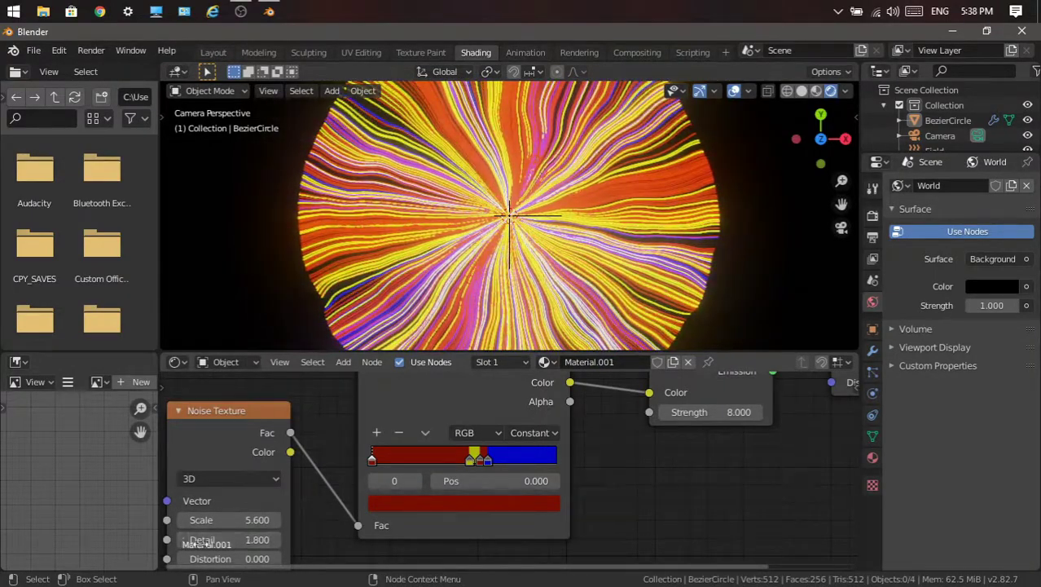
{"action": "scroll", "coordinate": [507, 470], "scroll_direction": "down", "scroll_amount": 1}
{"action": "left_click_drag", "start_coordinate": [269, 545], "coordinate": [301, 545]}
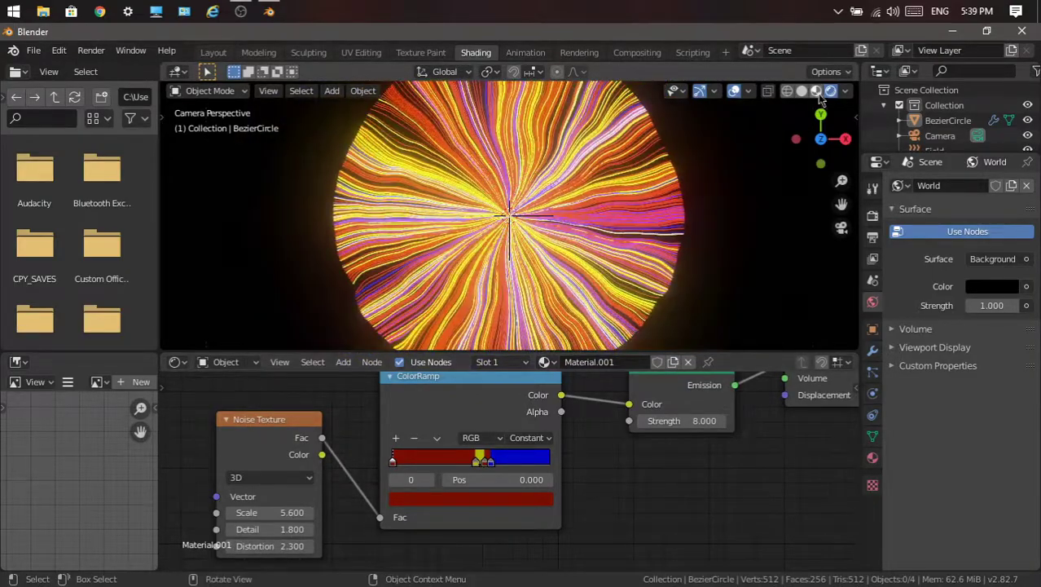
- In the Layout workspace, lower the hair material's Emission Strength from 8 to 5 and exit camera view
{"action": "left_click", "coordinate": [215, 52]}
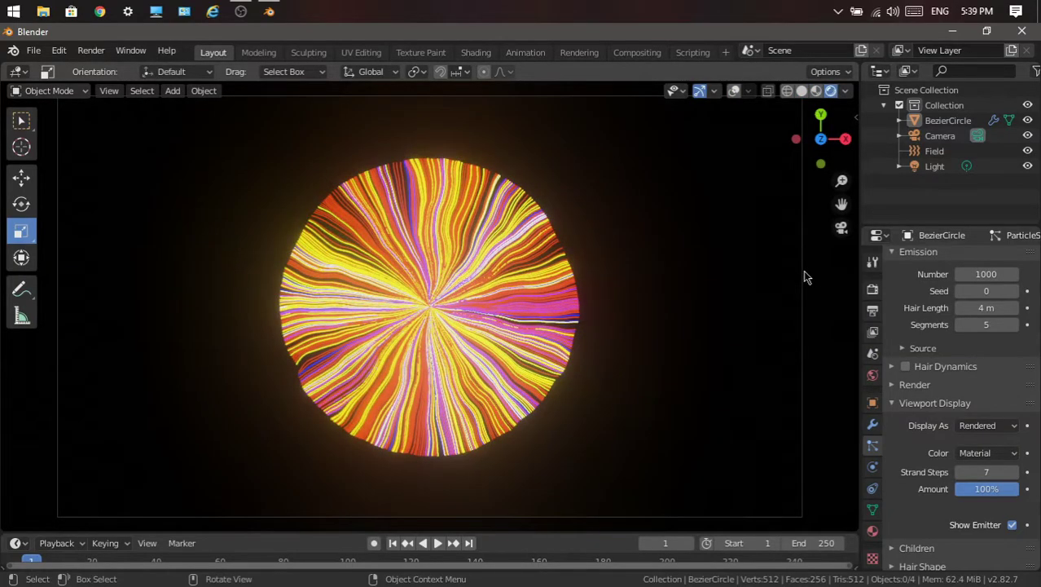
{"action": "left_click", "coordinate": [872, 532]}
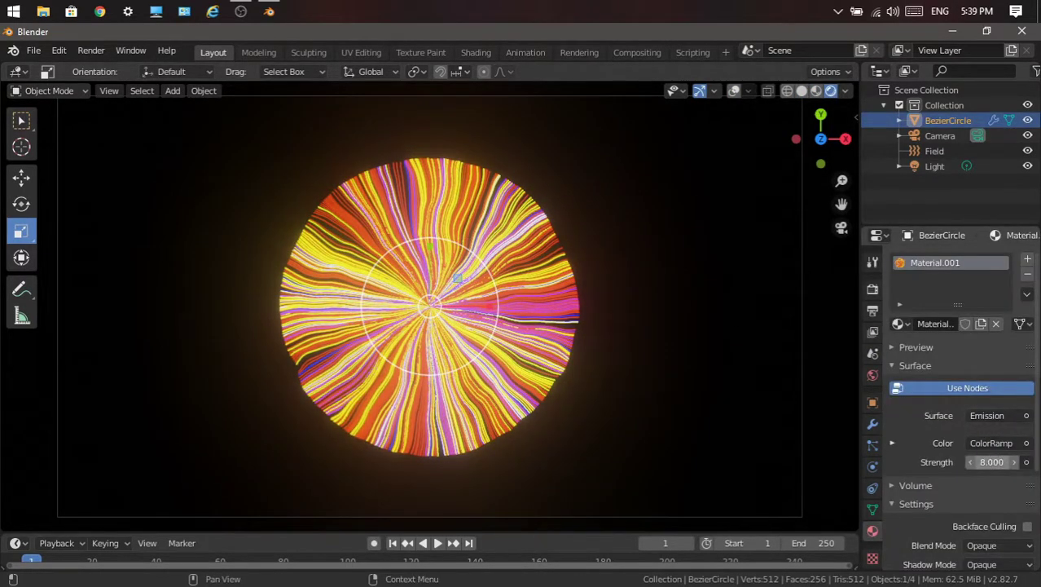
{"action": "left_click_drag", "start_coordinate": [992, 462], "coordinate": [970, 462]}
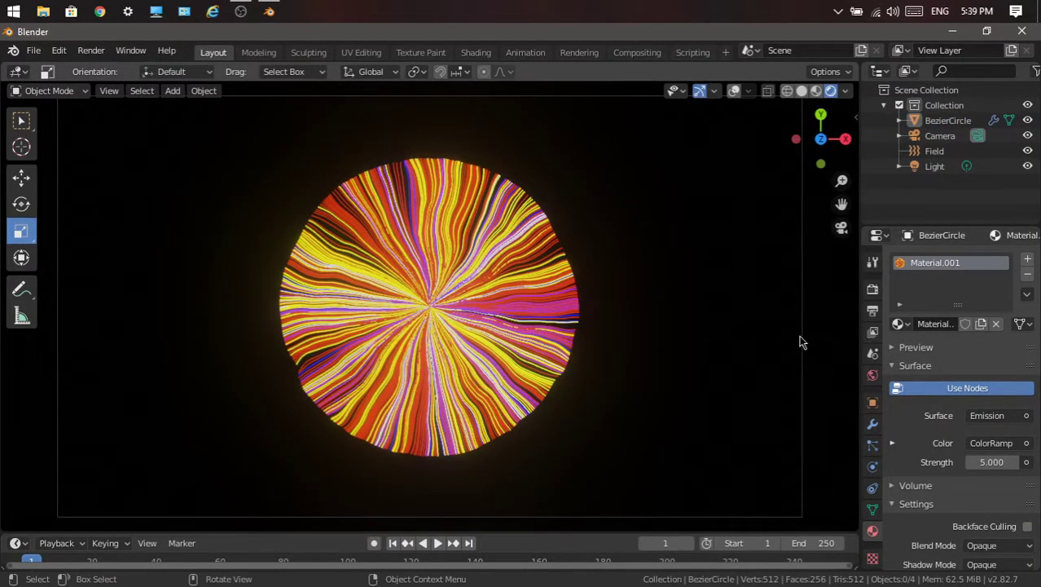
{"action": "key", "text": "KP_0"}
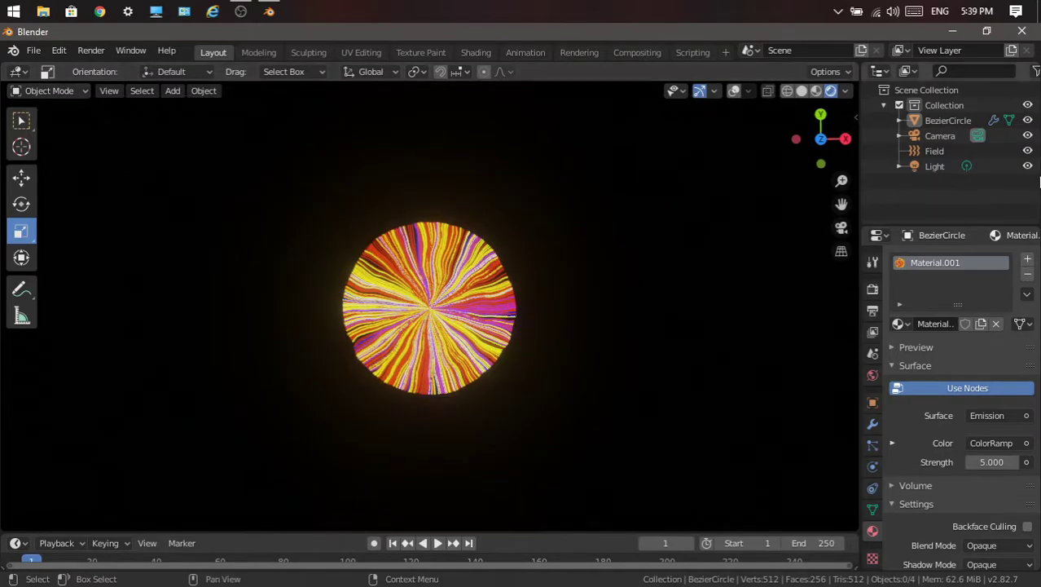
- Enable overlays, view through the camera, and move the camera in along its local Z axis
{"action": "left_click", "coordinate": [735, 90]}
{"action": "scroll", "coordinate": [602, 291], "scroll_direction": "down", "scroll_amount": 2}
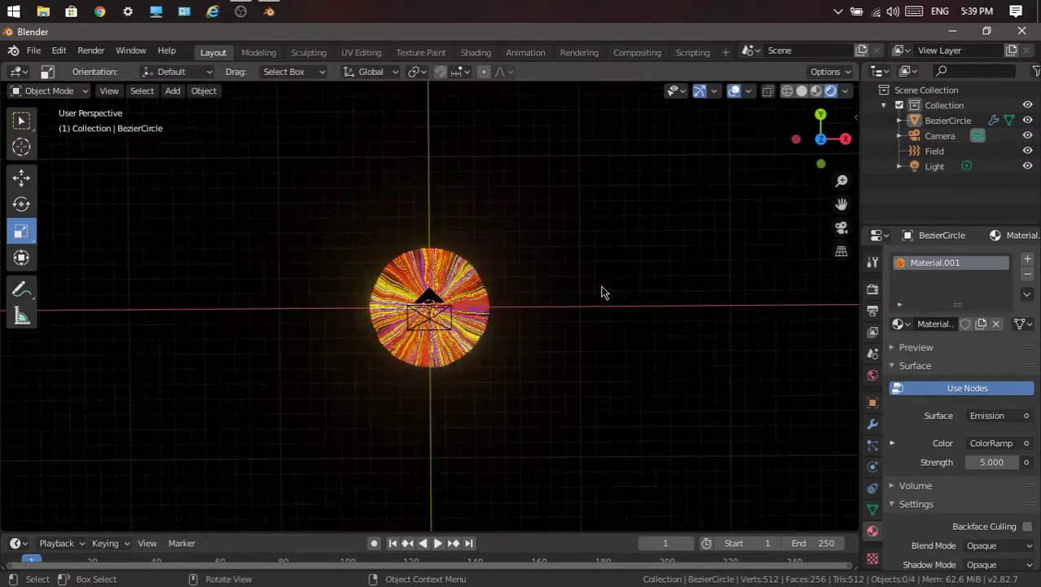
{"action": "scroll", "coordinate": [384, 333], "scroll_direction": "up", "scroll_amount": 2}
{"action": "scroll", "coordinate": [456, 317], "scroll_direction": "up", "scroll_amount": 2}
{"action": "left_click", "coordinate": [842, 228]}
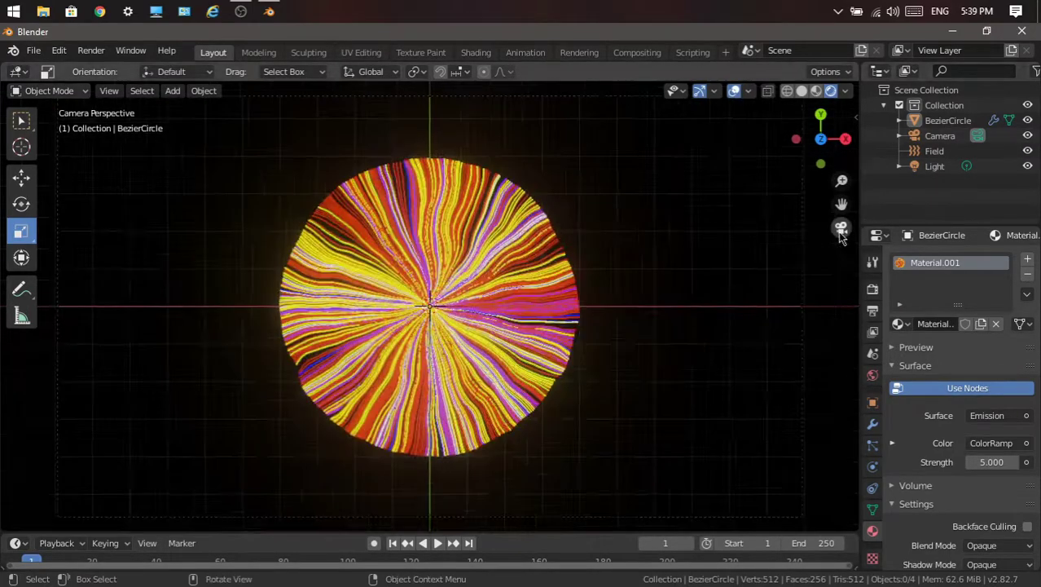
{"action": "left_click", "coordinate": [803, 326]}
{"action": "key", "text": "g"}
{"action": "key", "text": "z"}
{"action": "key", "text": "z"}
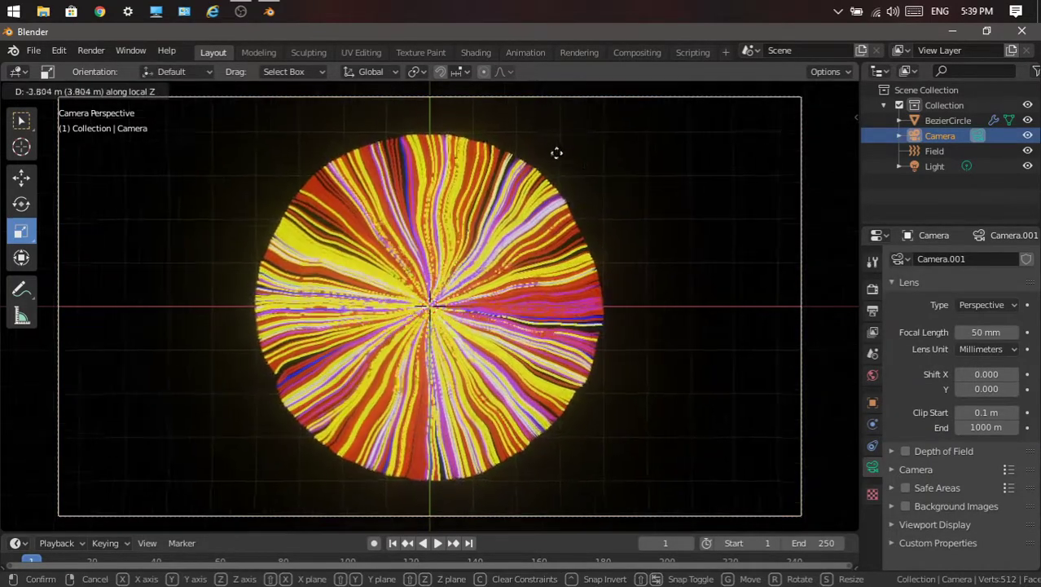